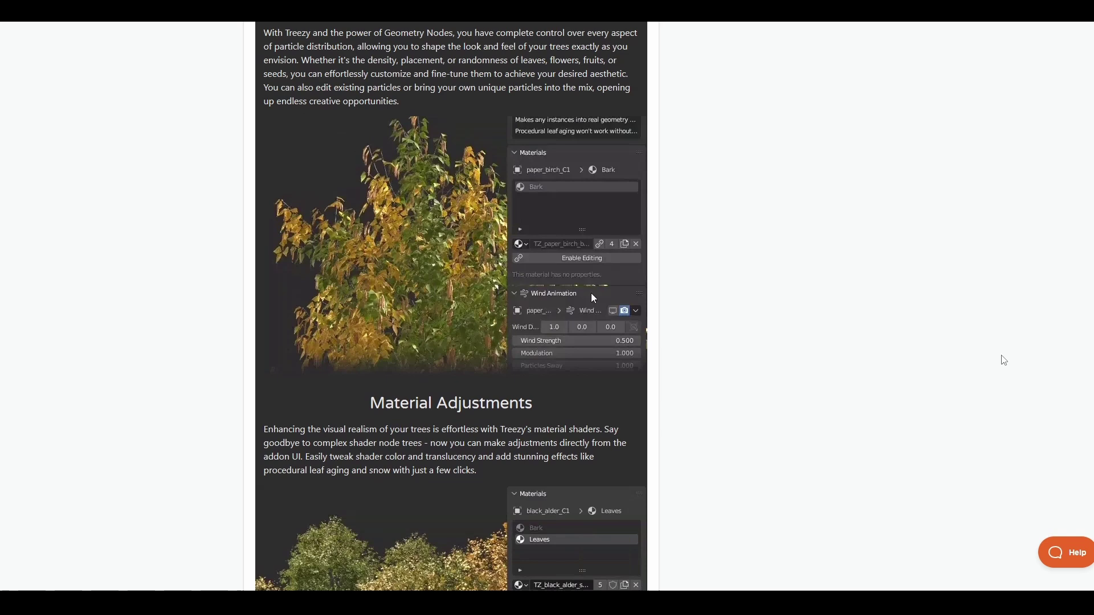
pyautogui.scroll(10, 1004, 360)
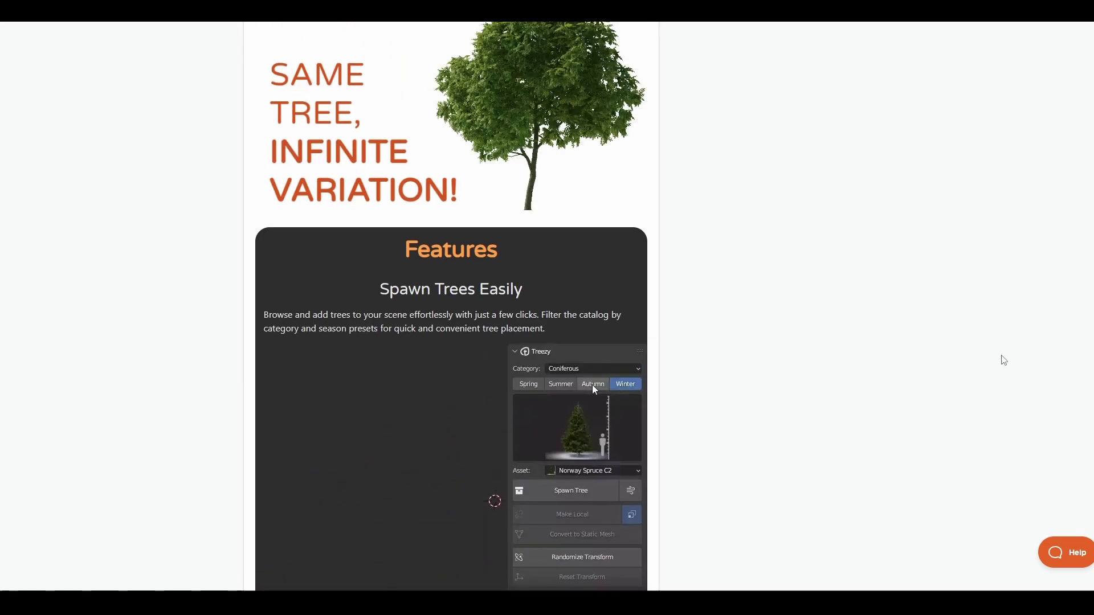
pyautogui.scroll(2, 1004, 361)
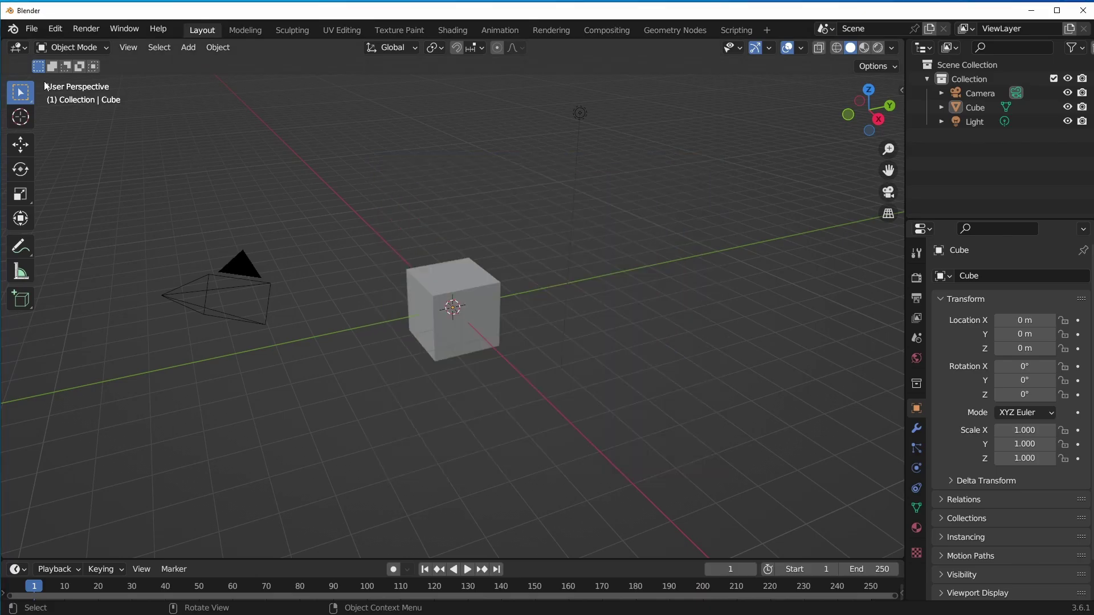
# Install the Treezy add-on from "treezy_addon_v1.0 (install in blender).zip" in the preferences and expand its details.
pyautogui.click(56, 28)
pyautogui.click(99, 232)
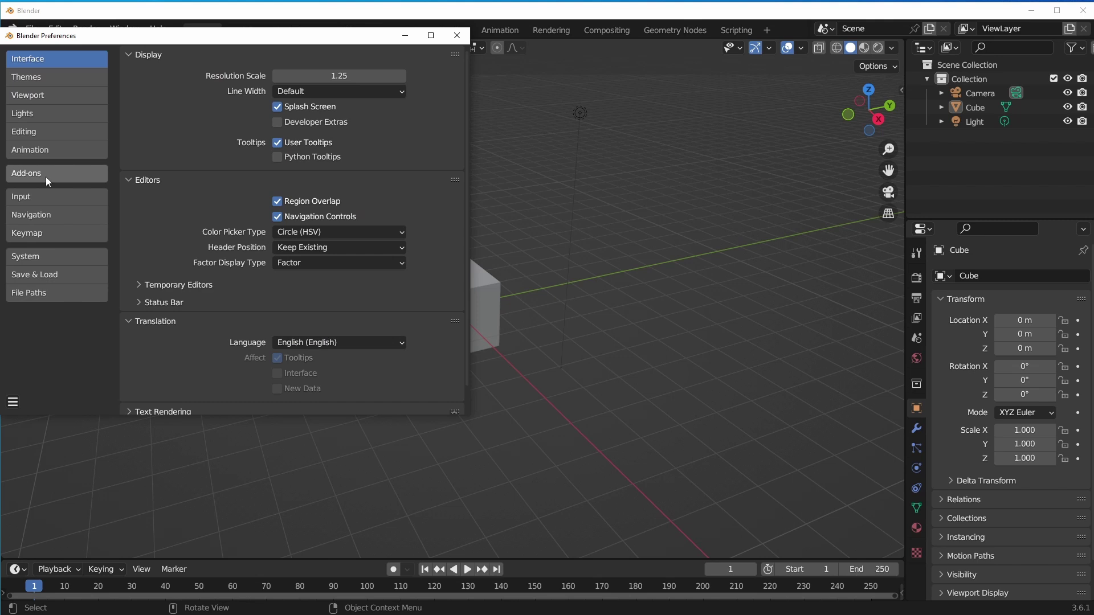
pyautogui.click(46, 172)
pyautogui.click(378, 60)
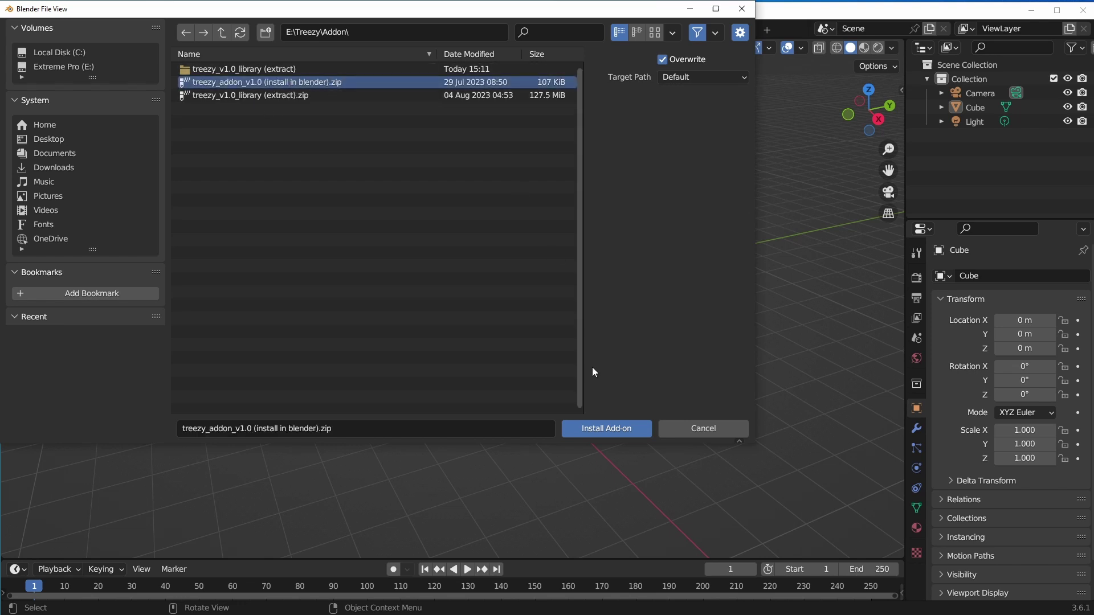
pyautogui.click(603, 427)
pyautogui.click(130, 97)
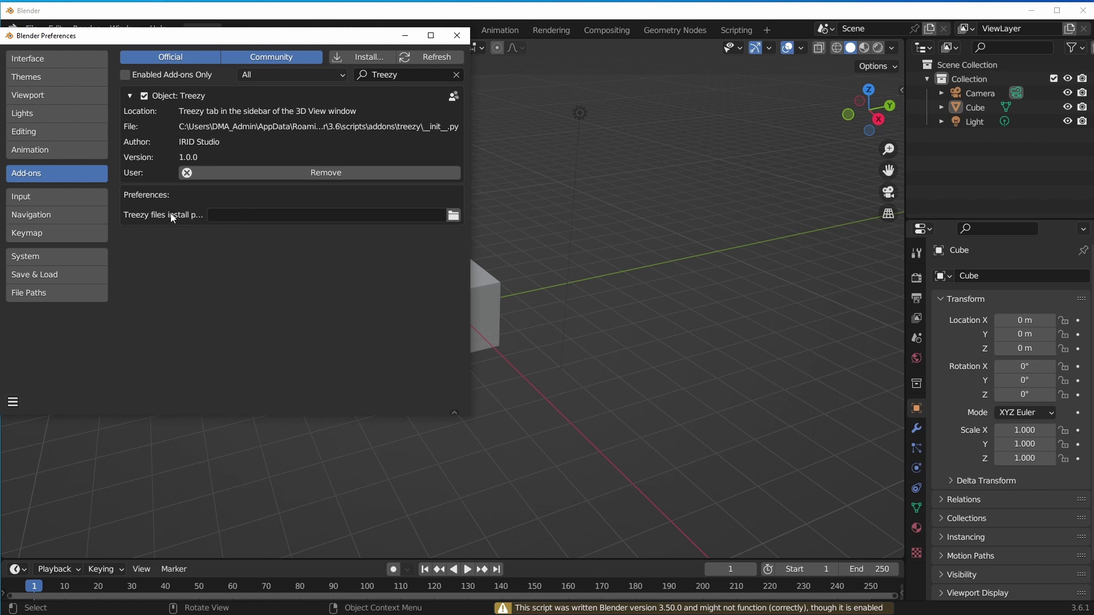
# Set the Treezy files install path to E:\Treezy\Addon\treezy_v1.0_library (extract)\Treezy Library\.
pyautogui.click(453, 215)
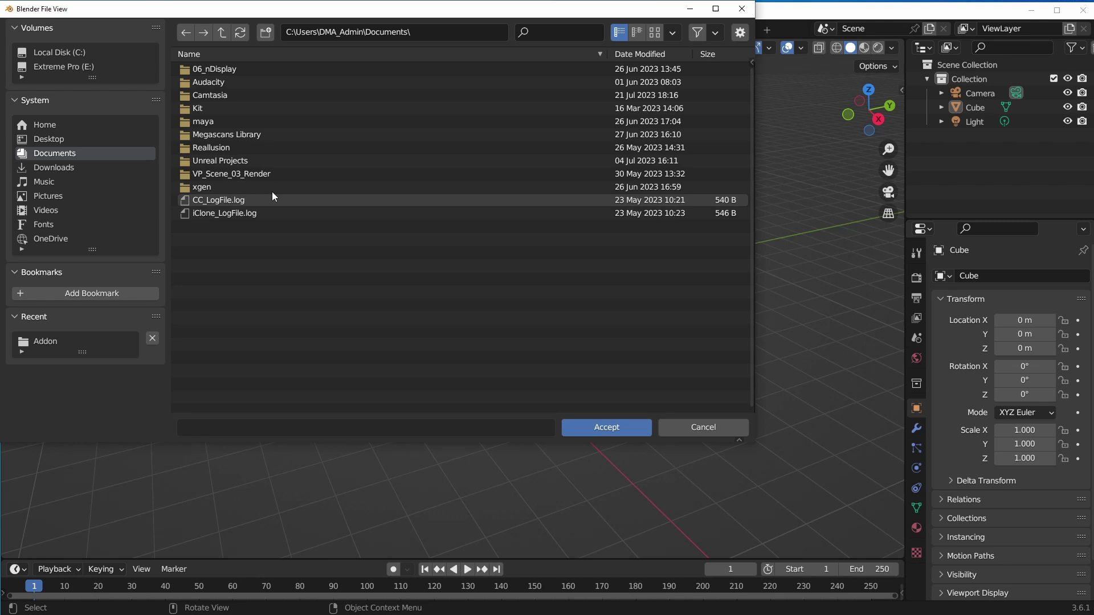
pyautogui.click(86, 67)
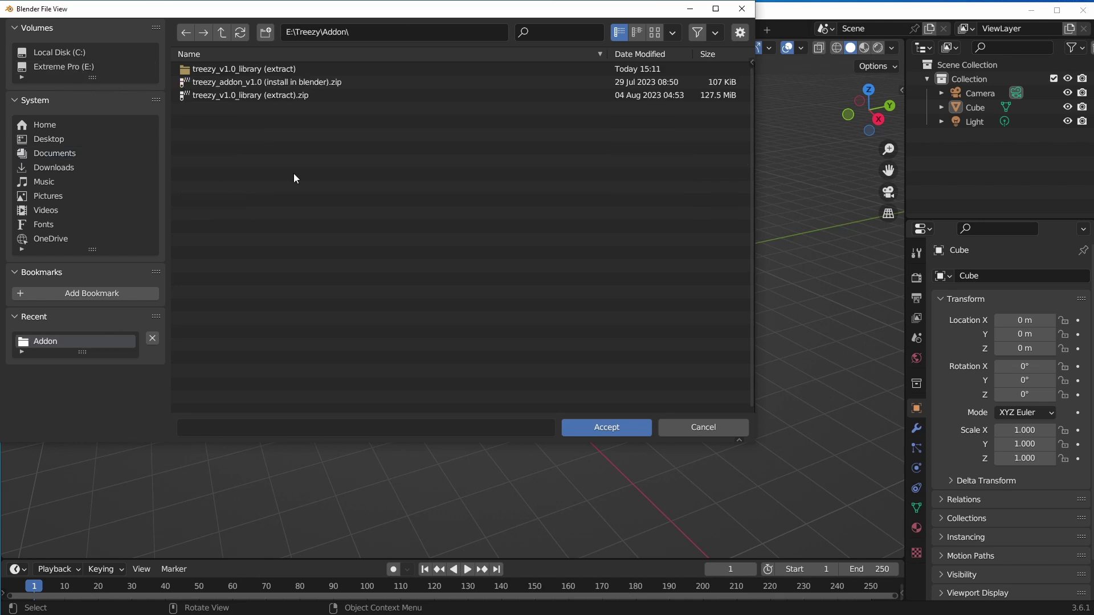
pyautogui.doubleClick(278, 69)
pyautogui.doubleClick(278, 69)
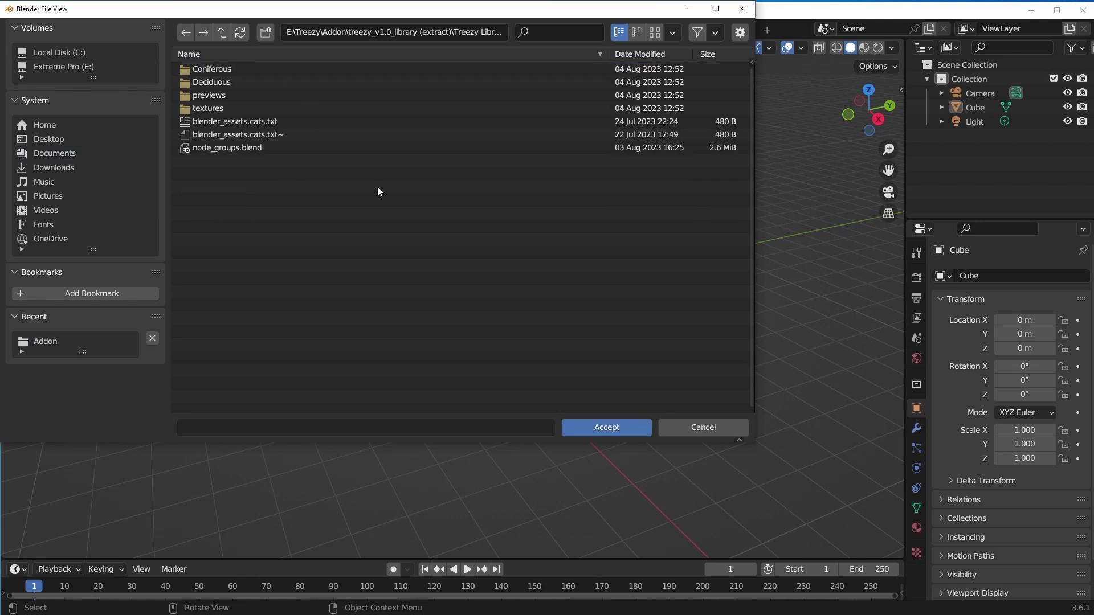
pyautogui.click(624, 428)
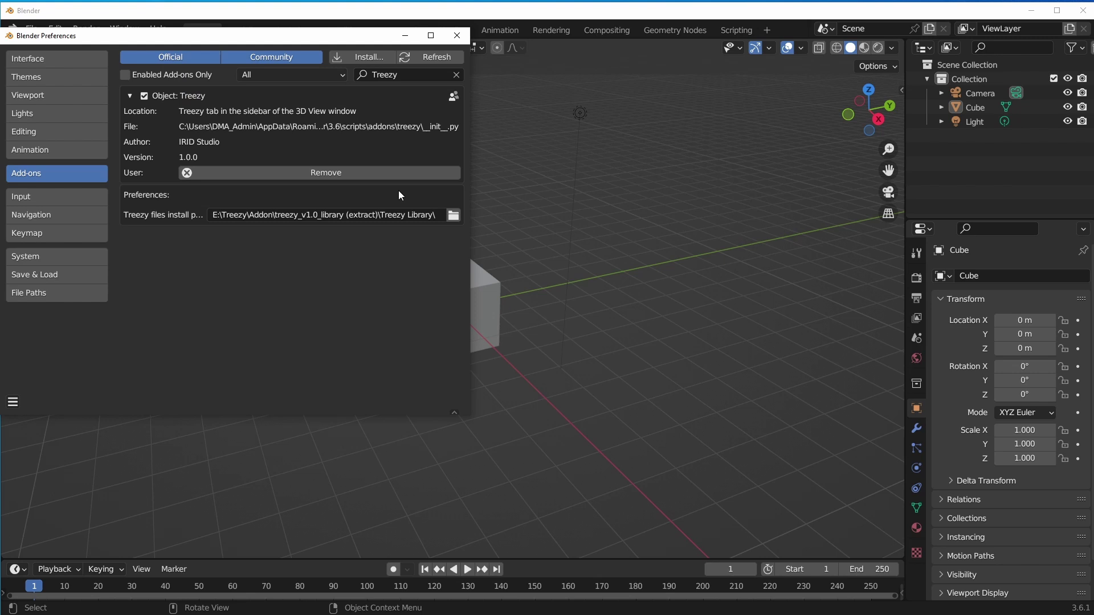
# Save the preferences and close the preferences window.
pyautogui.click(13, 403)
pyautogui.click(49, 365)
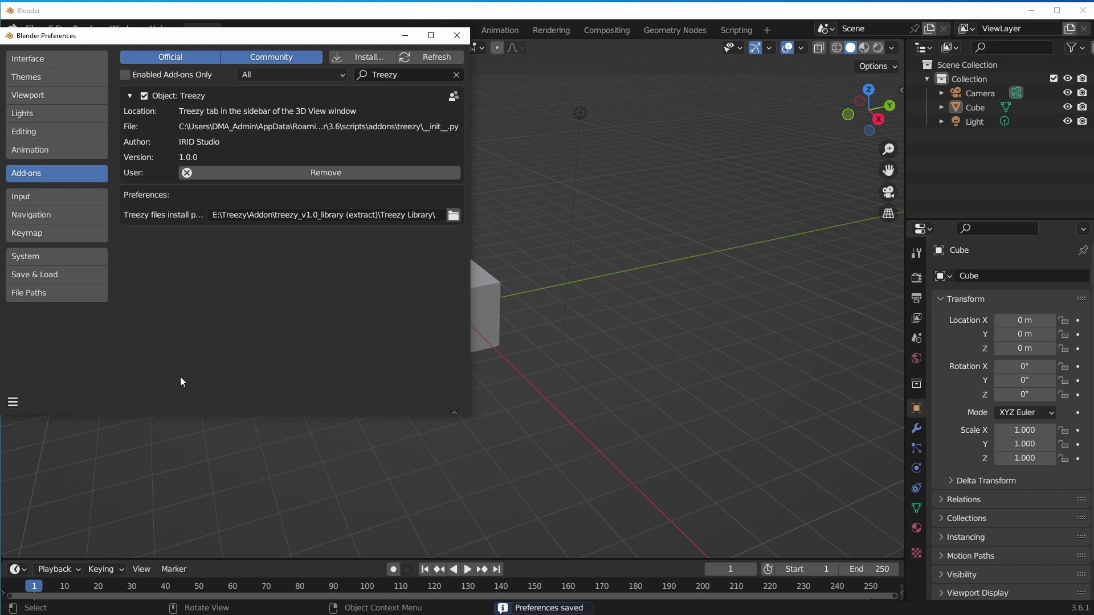
pyautogui.click(457, 36)
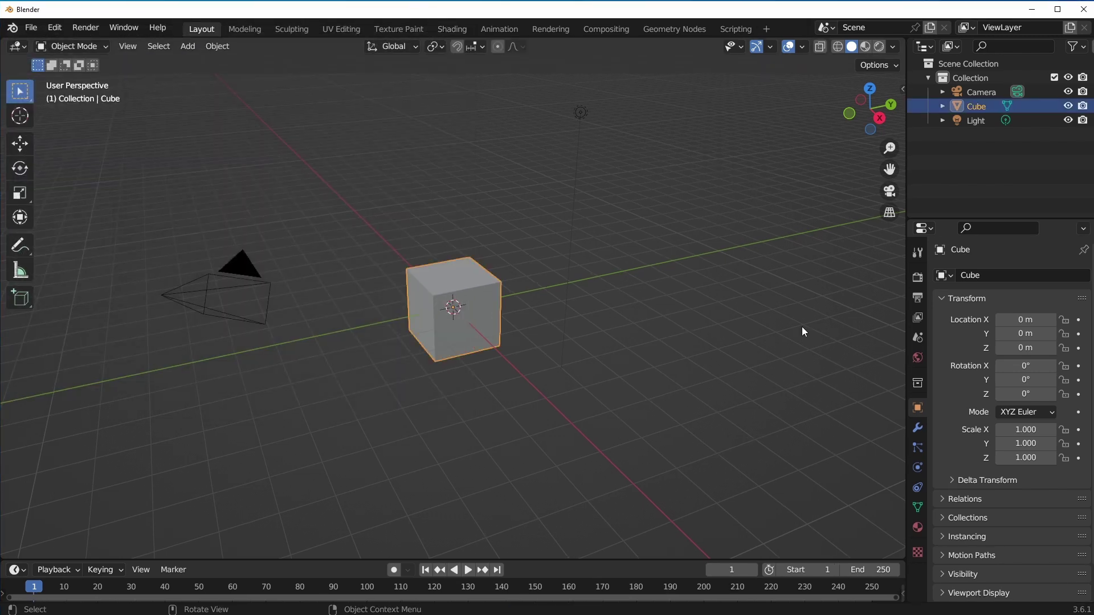
# Show the Treezy controls beside the 3D view and browse the Norway Spruce assets in the Coniferous category.
pyautogui.press('n')
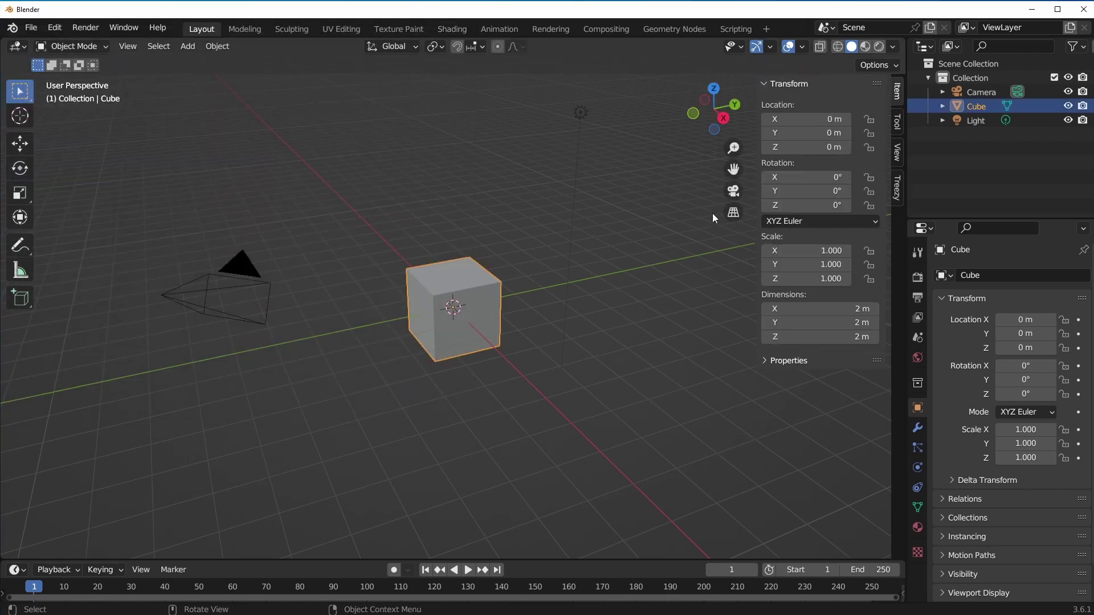
pyautogui.click(898, 188)
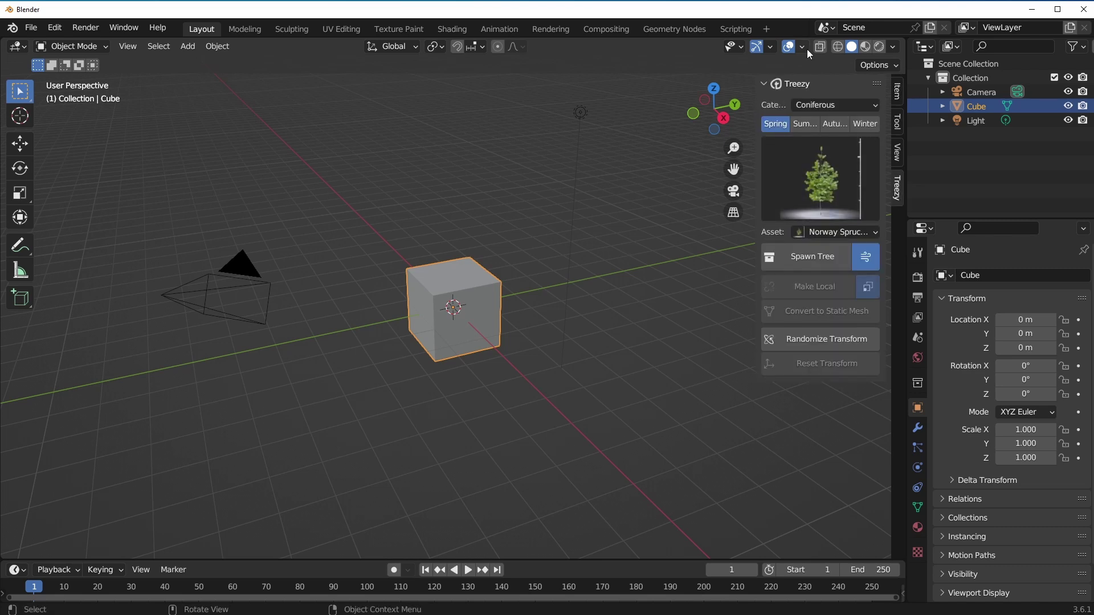
pyautogui.click(822, 107)
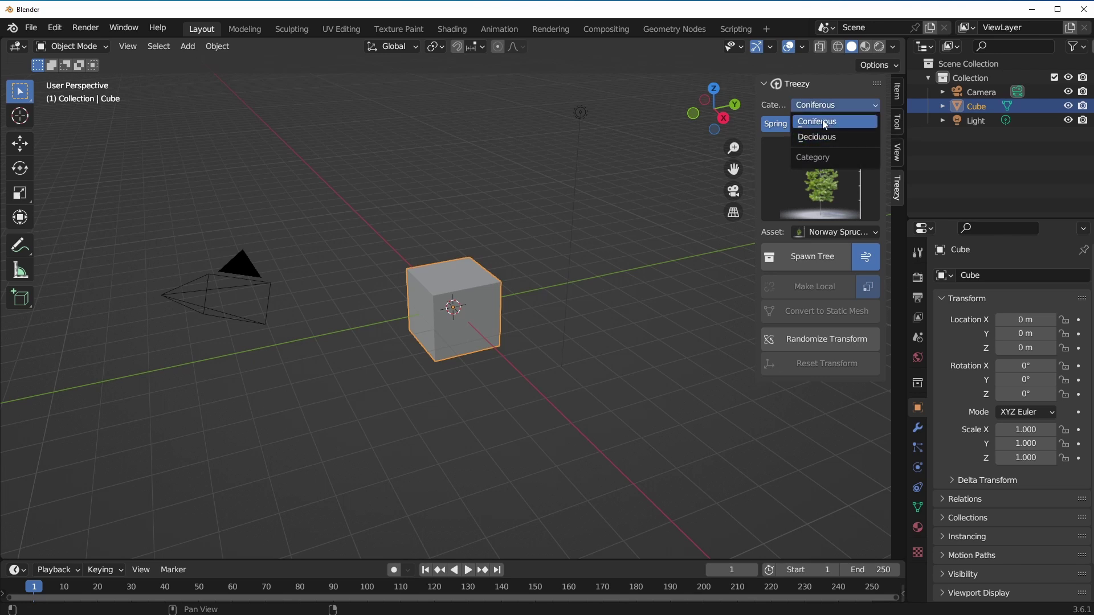
pyautogui.click(823, 232)
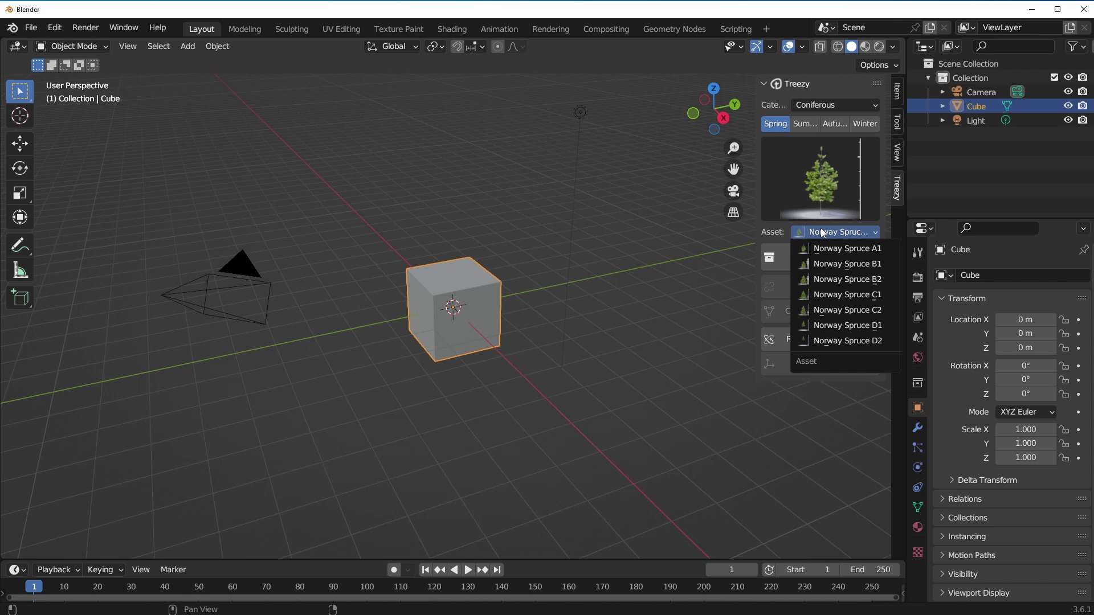
pyautogui.click(811, 179)
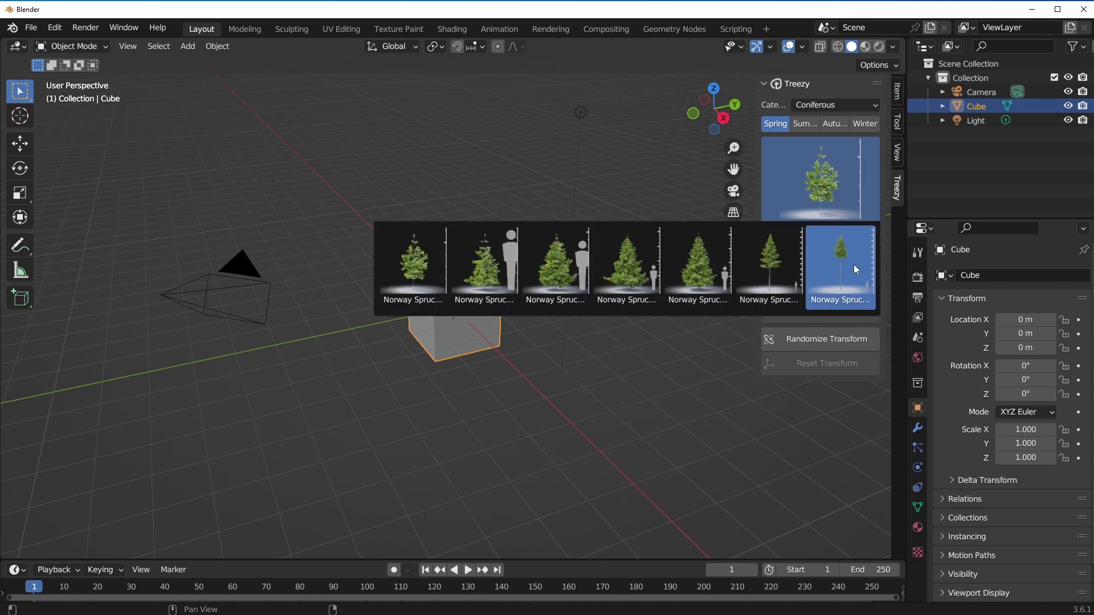
pyautogui.click(839, 169)
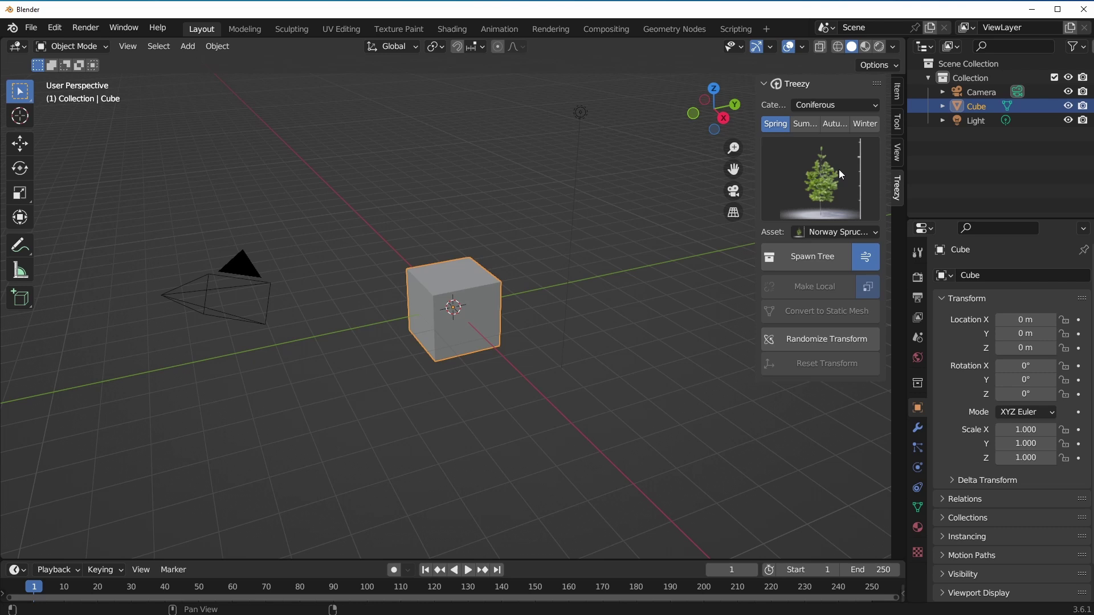
# Switch the Treezy category to Deciduous, browse its trees, and delete the default cube.
pyautogui.click(837, 105)
pyautogui.click(850, 136)
pyautogui.click(836, 183)
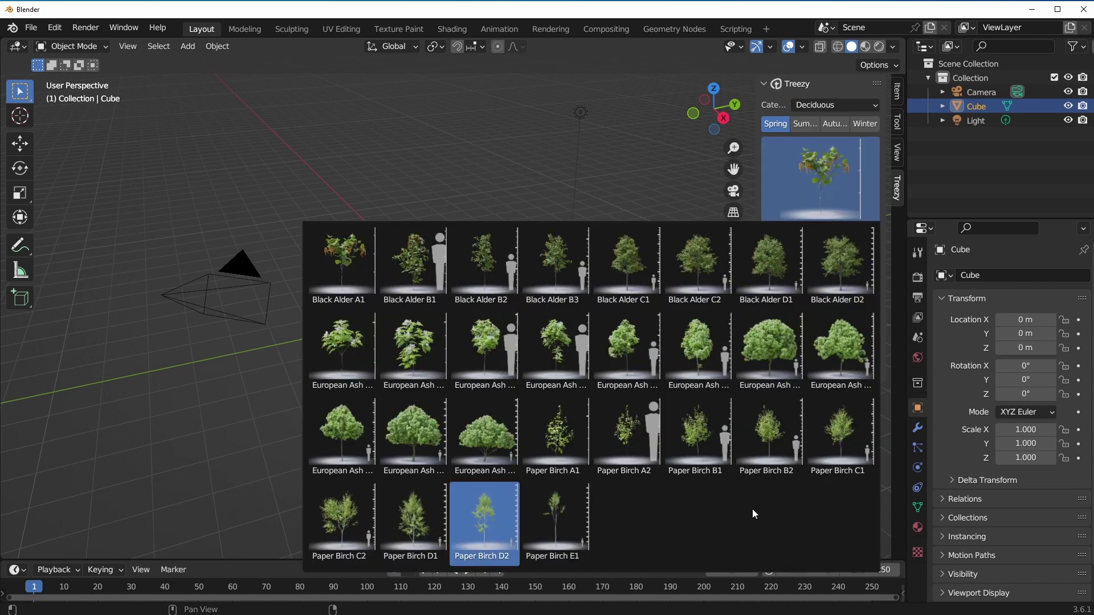
pyautogui.press('Delete')
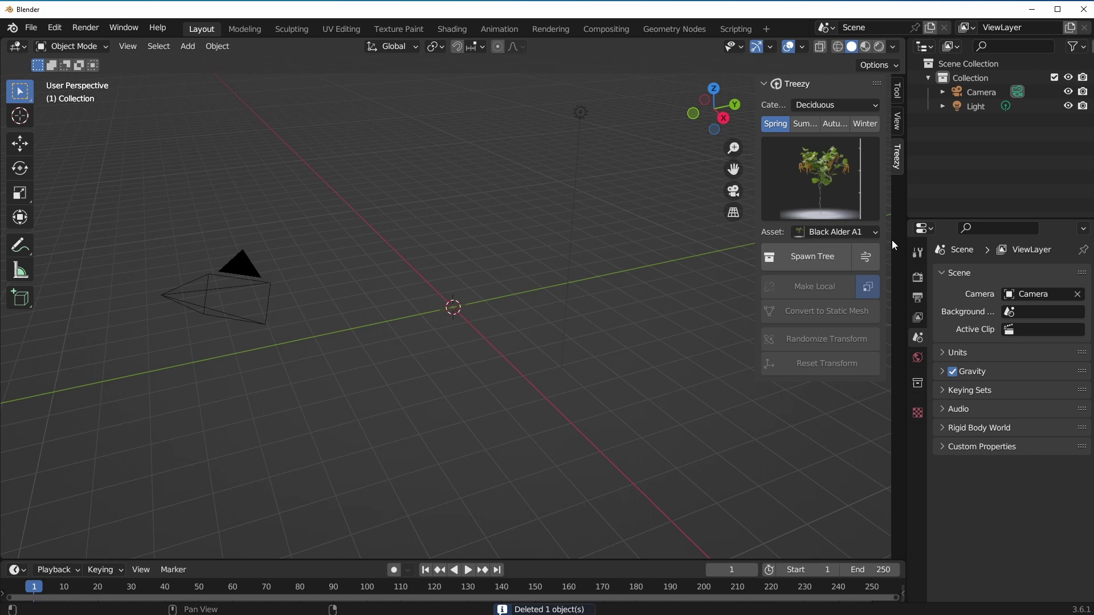
# Spawn the spring European Ash B2 tree at the world origin.
pyautogui.click(846, 209)
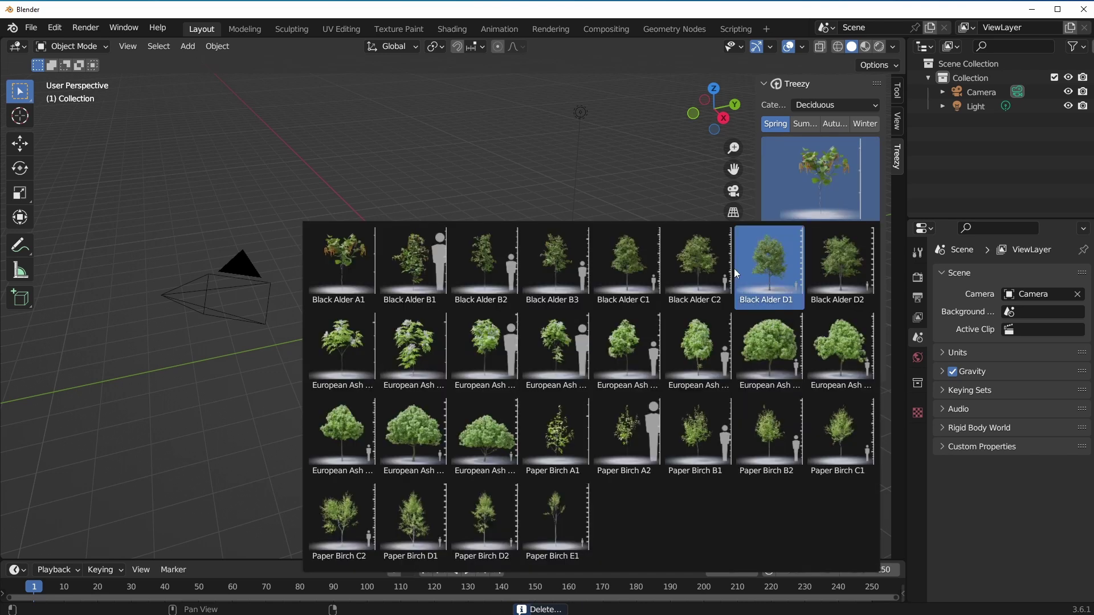
pyautogui.click(703, 358)
pyautogui.click(799, 257)
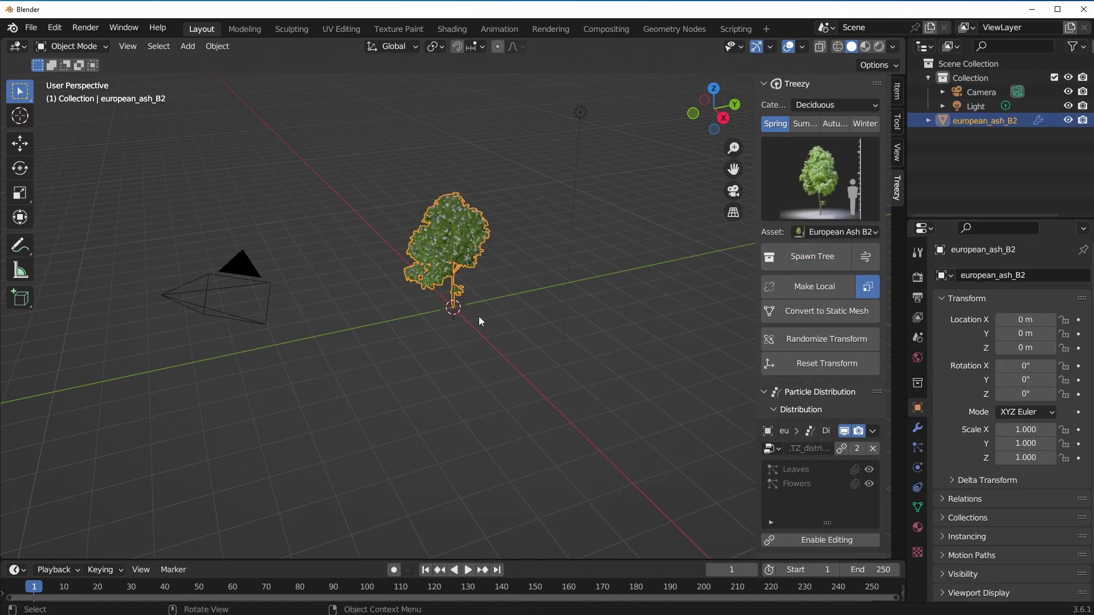
# In top view, place the 3D cursor about 4.4 m along X from the first tree and spawn a European Ash C1 there.
pyautogui.moveTo(479, 317)
pyautogui.mouseDown(button='middle')
pyautogui.moveTo(521, 272)
pyautogui.moveTo(610, 249)
pyautogui.moveTo(483, 303)
pyautogui.mouseUp(button='middle')
pyautogui.click(715, 96)
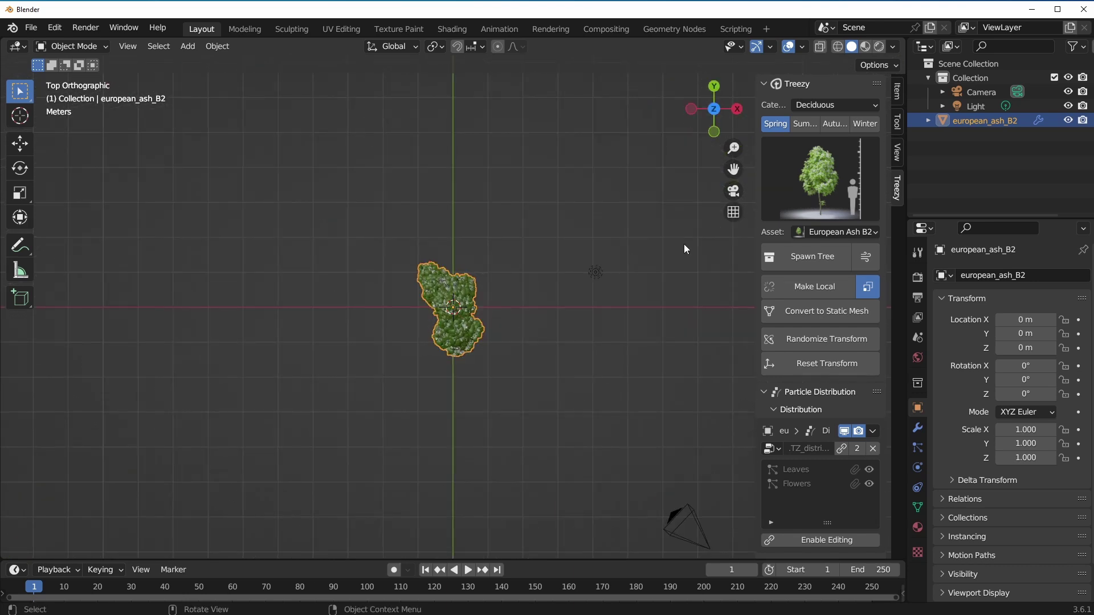
pyautogui.keyDown('shift'); pyautogui.rightClick(607, 305); pyautogui.keyUp('shift')
pyautogui.click(818, 197)
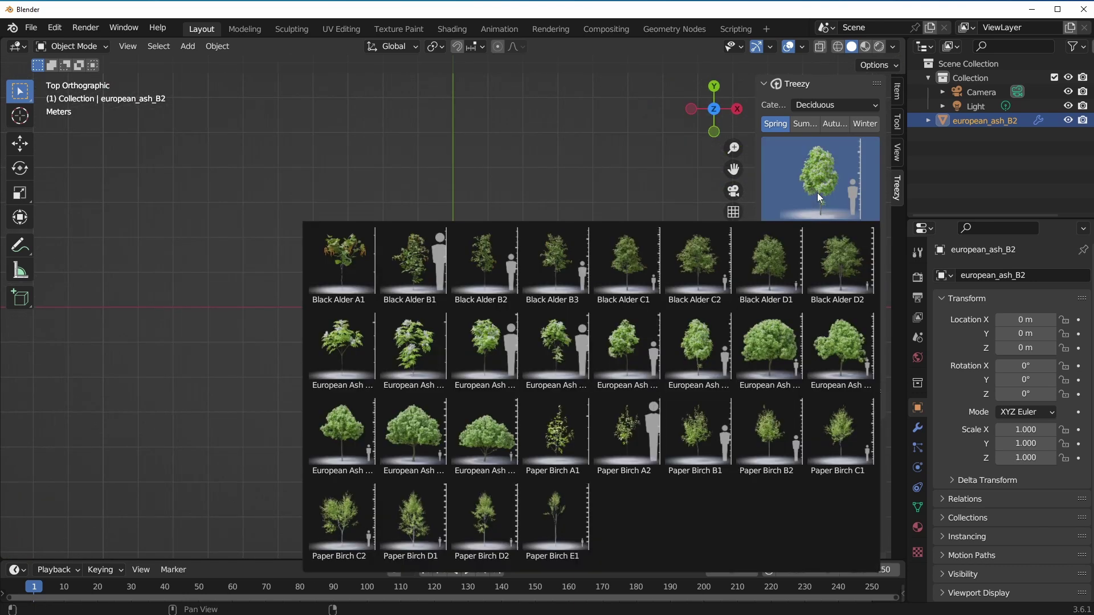
pyautogui.click(815, 353)
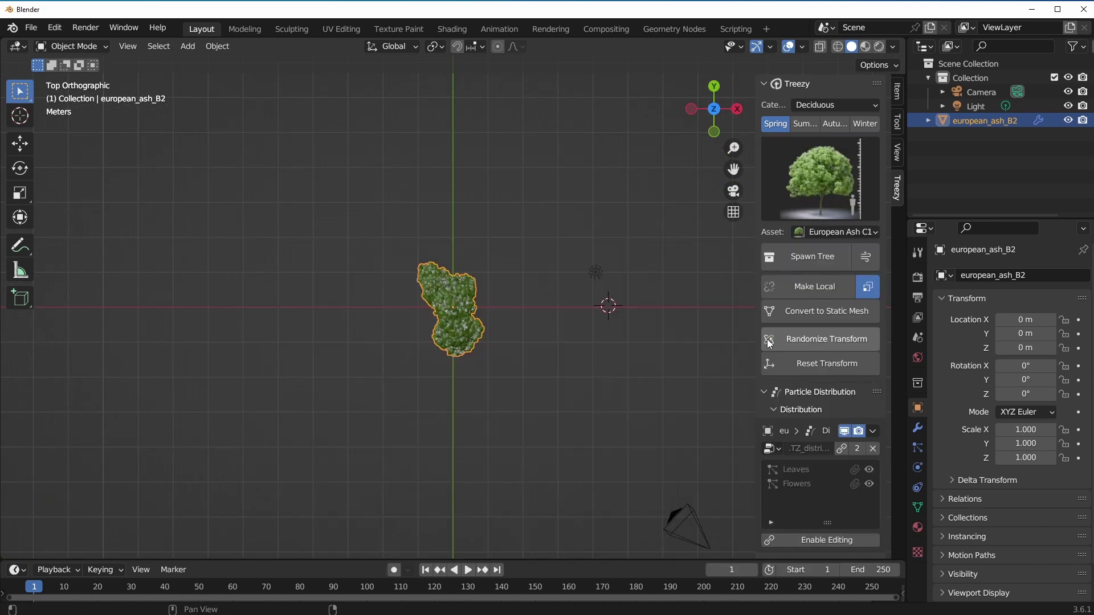
pyautogui.click(819, 263)
pyautogui.moveTo(672, 171); pyautogui.dragTo(657, 232, button='middle')
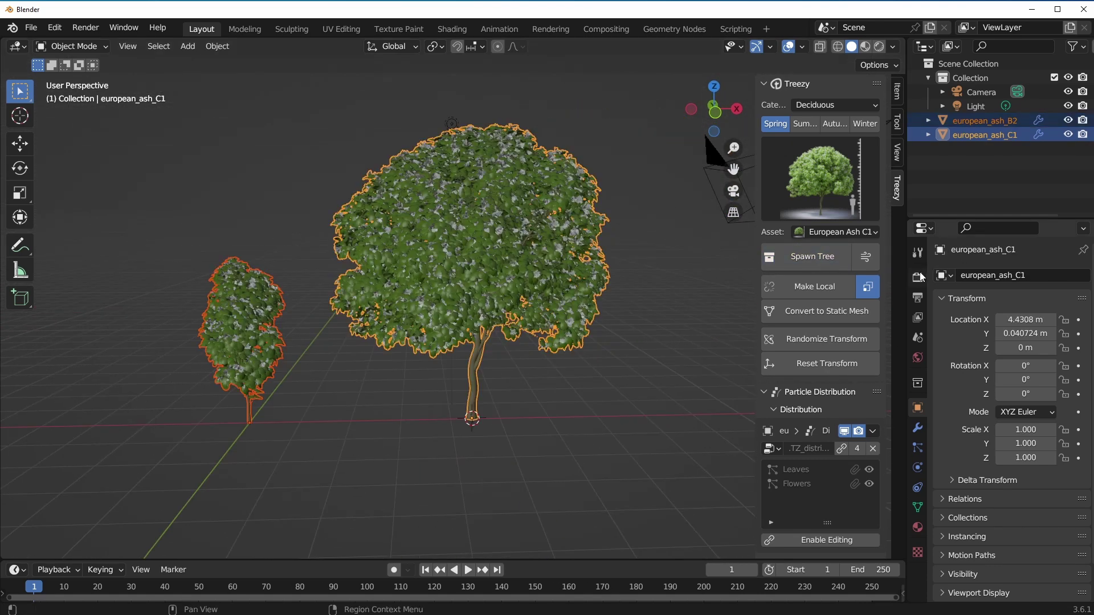
# Set the render engine to Cycles and switch the viewport to rendered shading.
pyautogui.click(918, 279)
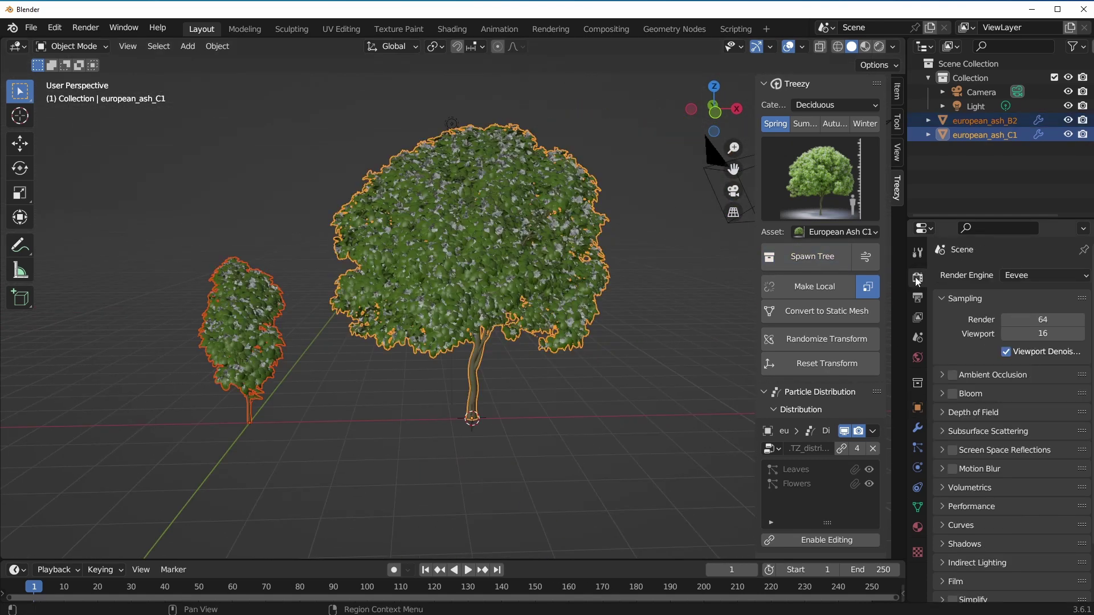
pyautogui.click(1019, 274)
pyautogui.click(1029, 324)
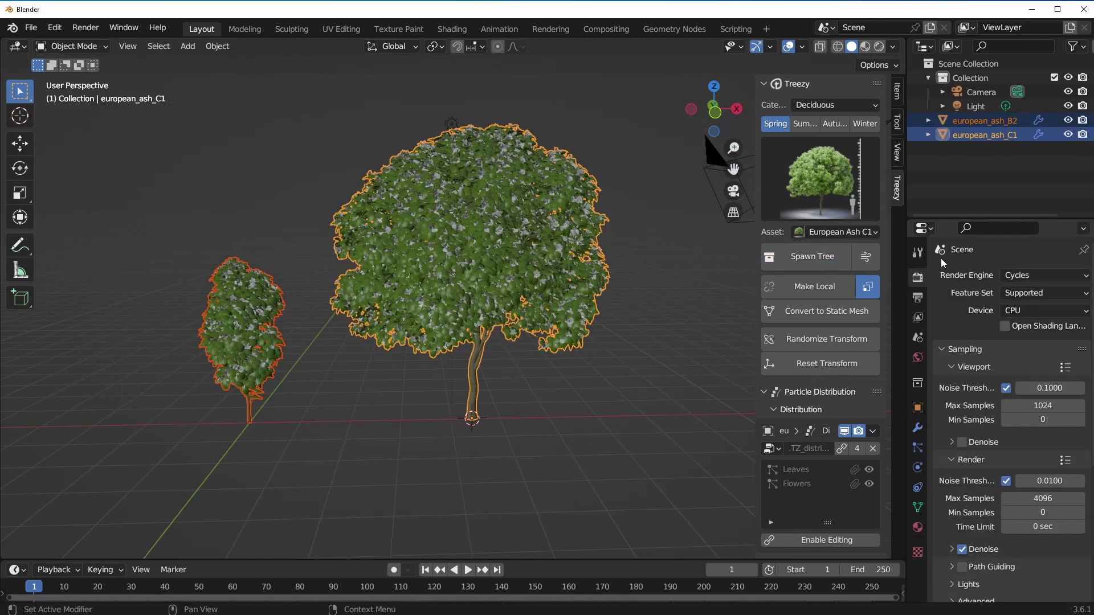
pyautogui.click(881, 48)
# Change the scene light to a Sun with strength 5 and move it about 3 m, off to the side of the trees.
pyautogui.click(451, 122)
pyautogui.scroll(-5, 491, 152)
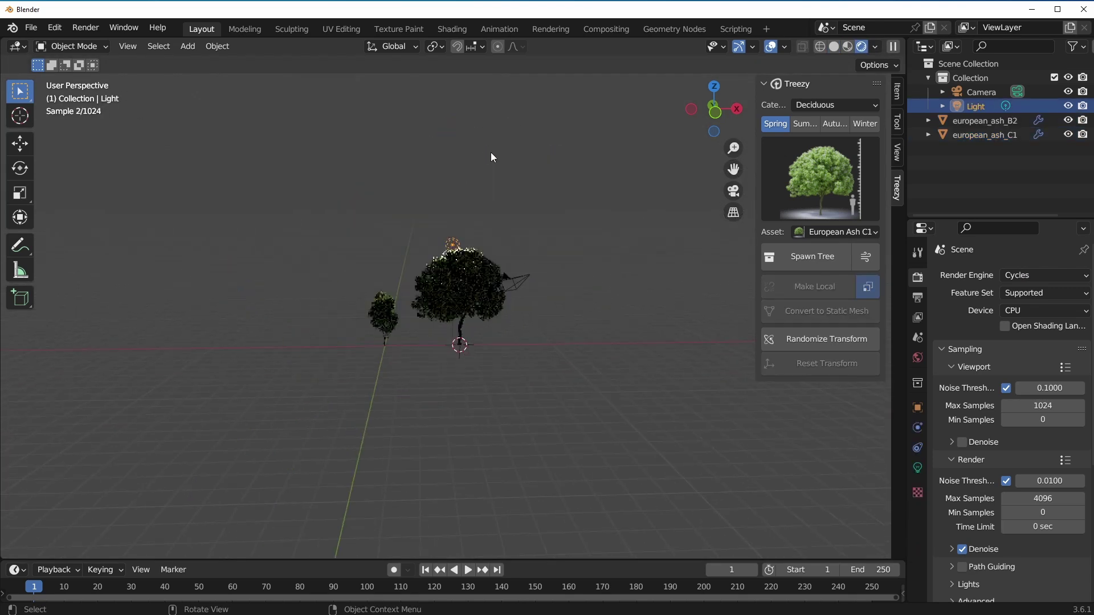
pyautogui.click(918, 468)
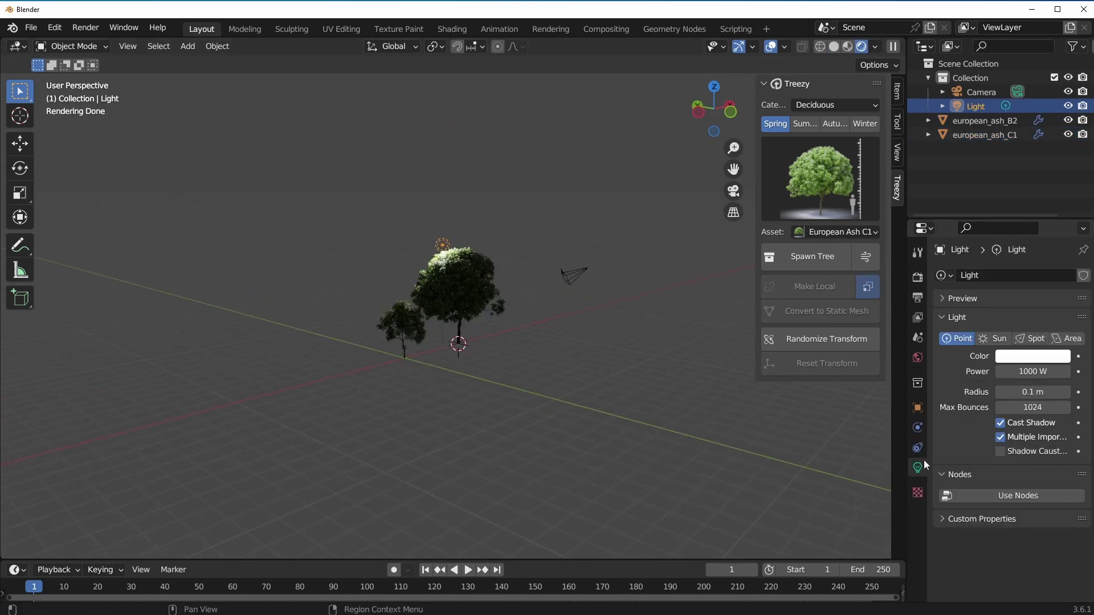
pyautogui.click(997, 340)
pyautogui.moveTo(662, 381); pyautogui.dragTo(621, 368, button='middle')
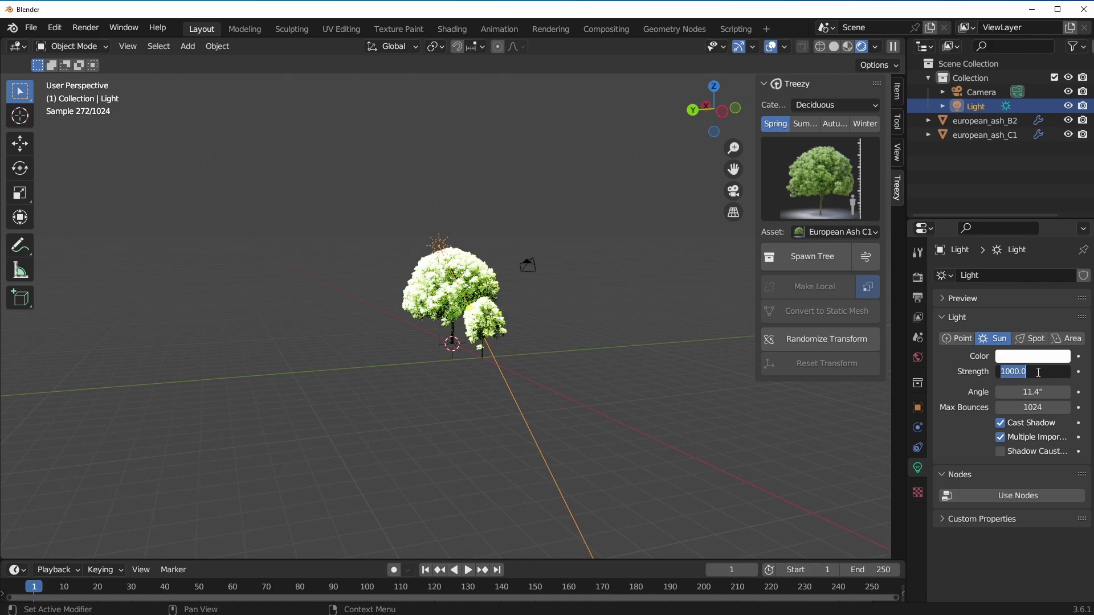
pyautogui.write('5')
pyautogui.press('Return')
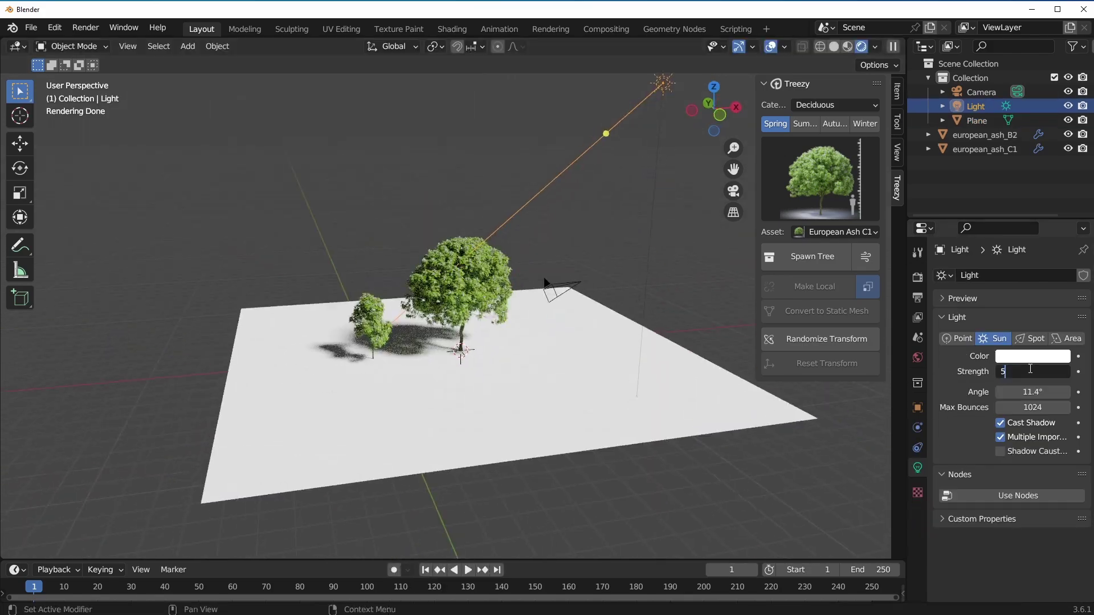
pyautogui.press('g')
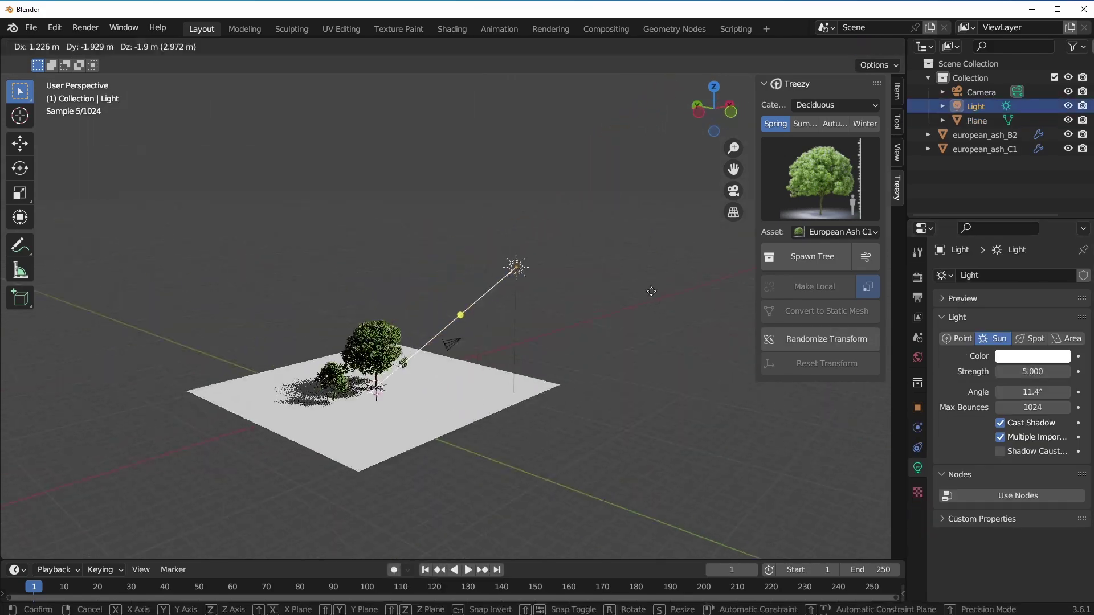
pyautogui.click(651, 291)
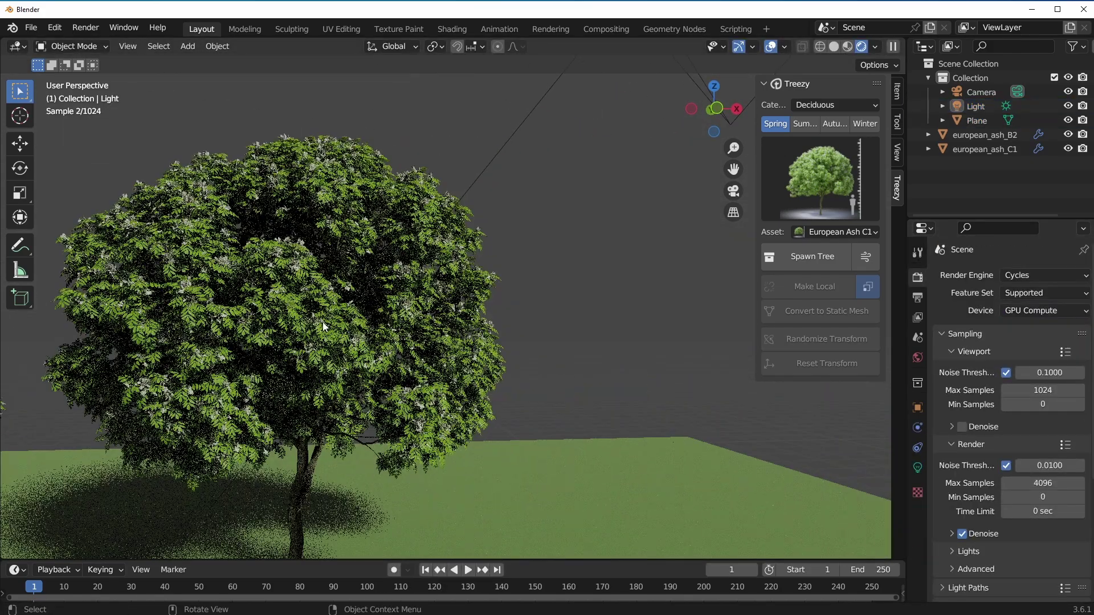
# Examine the leaves and flowers of the large European Ash C1 tree up close in the rendered view.
pyautogui.scroll(4, 323, 323)
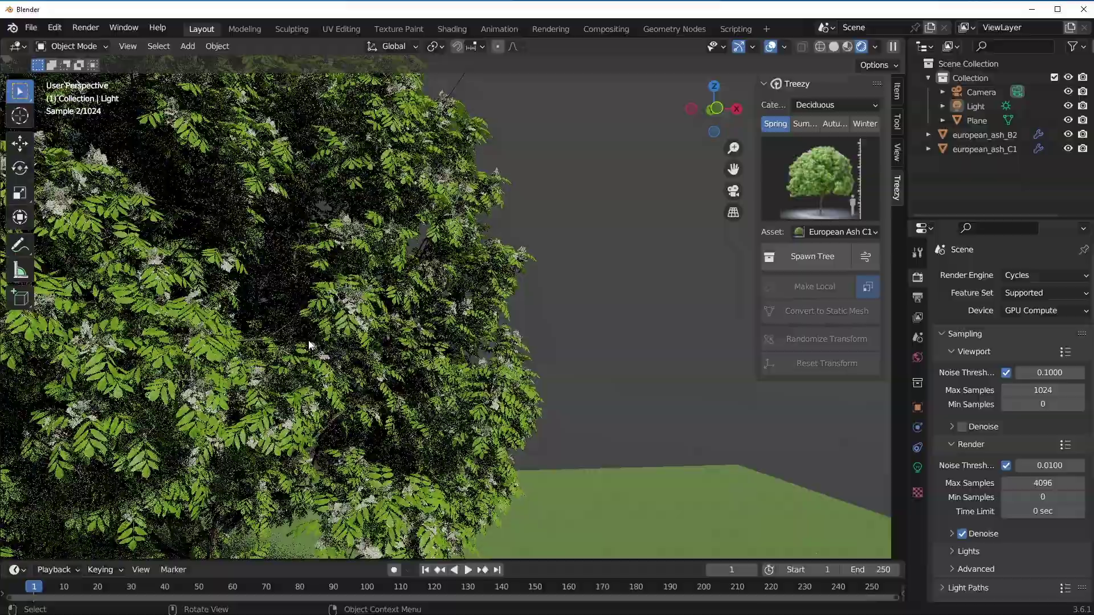
pyautogui.scroll(6, 309, 344)
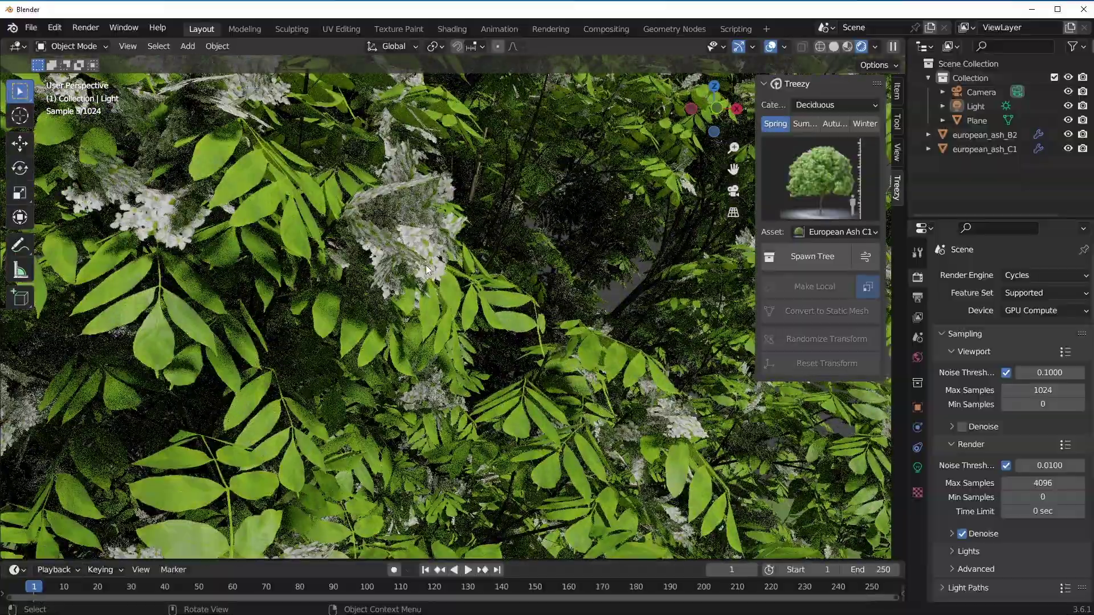
pyautogui.moveTo(426, 265); pyautogui.dragTo(342, 303, button='middle')
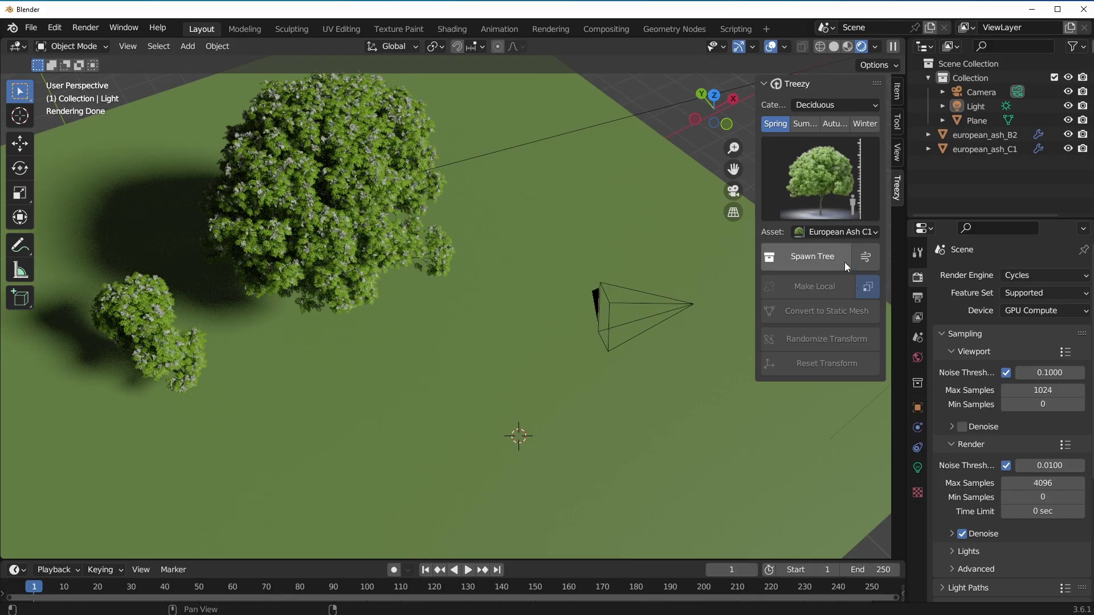
# Spawn a Black Alder A1 with wind animation enabled at the 3D cursor and frame it in the viewport.
pyautogui.click(831, 200)
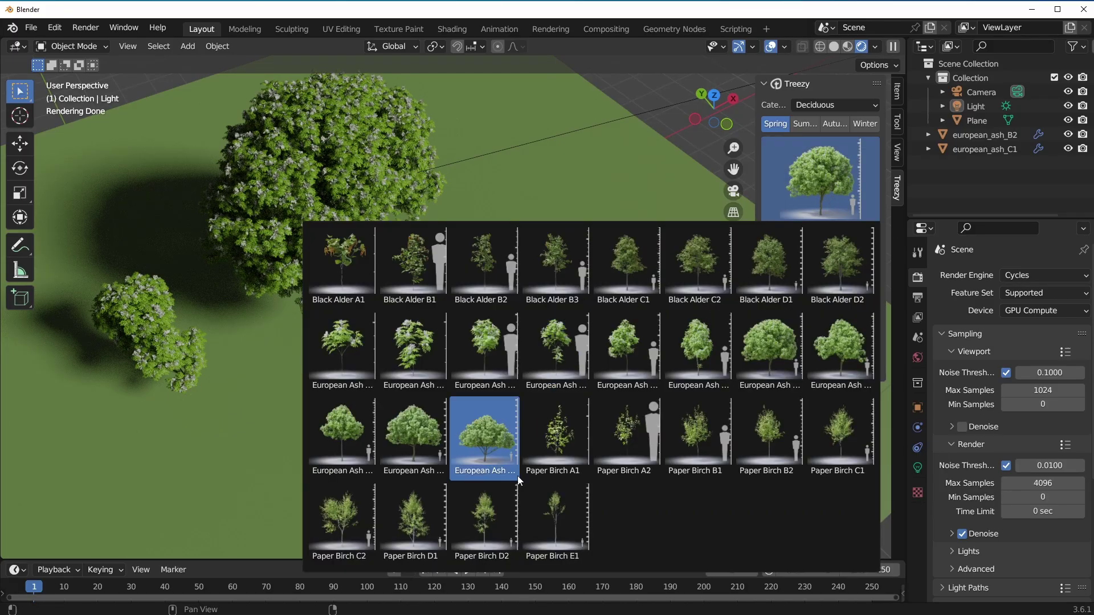
pyautogui.click(360, 281)
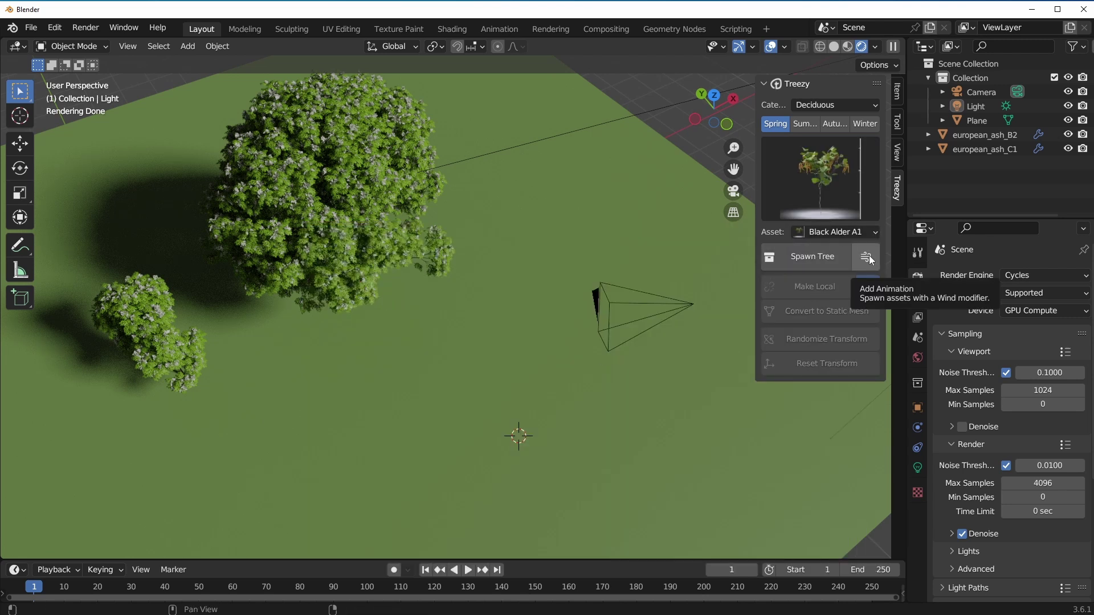
pyautogui.click(805, 261)
pyautogui.moveTo(485, 498); pyautogui.dragTo(516, 551, button='middle')
pyautogui.press('KP_Decimal')
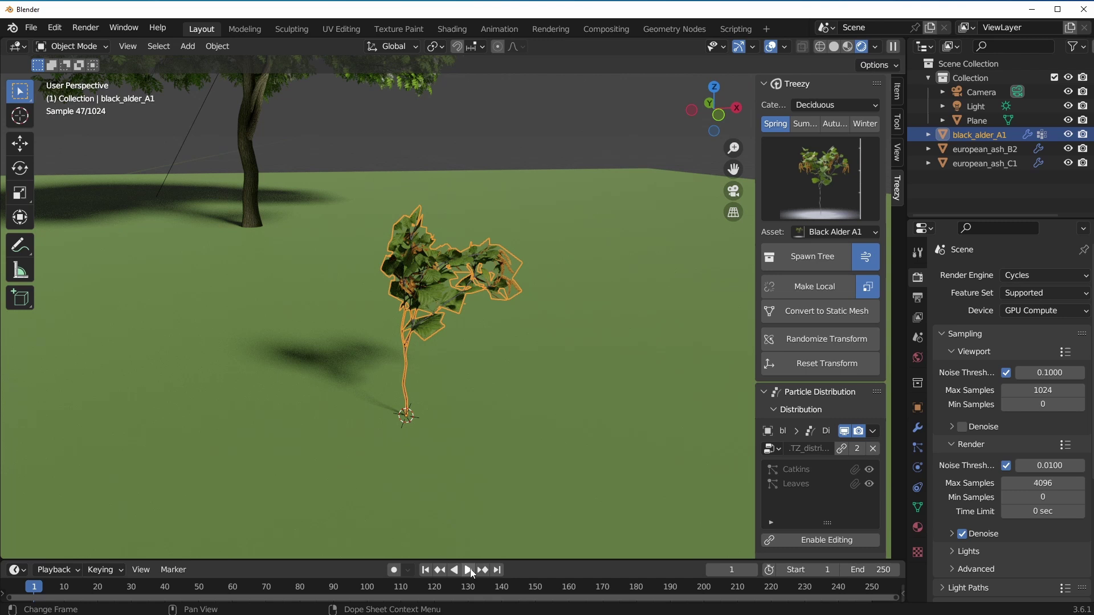
# During playback, set the black alder's Wind Strength to 0.16, Modulation 2.04, Particles Sway 0.29, Directional Strength 0 and Time Offset 3.13, then return to frame 1.
pyautogui.hotkey('alt', 'a')
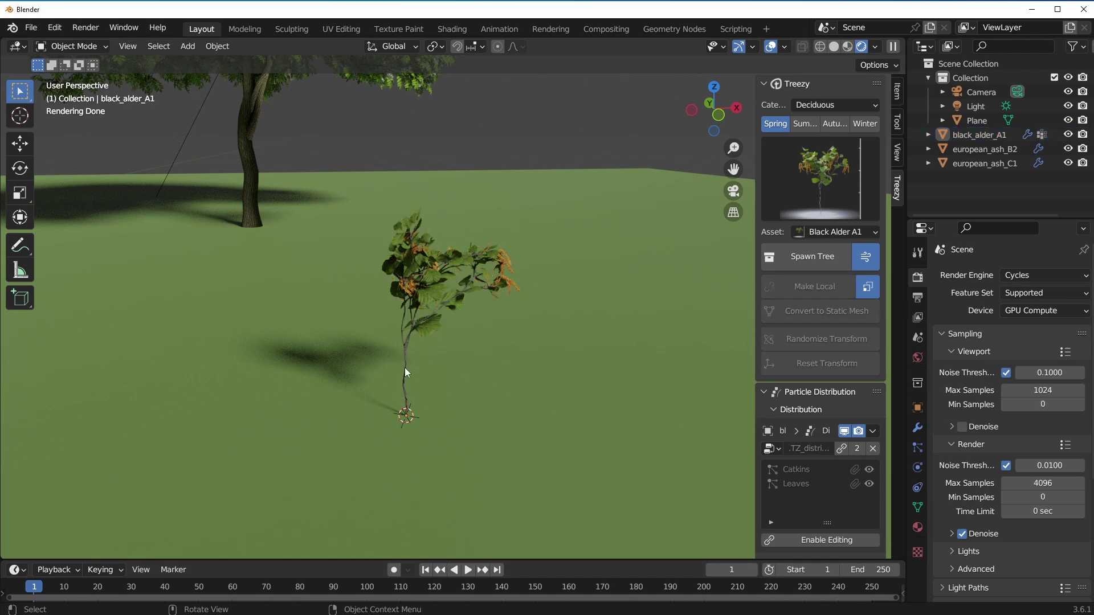
pyautogui.click(474, 572)
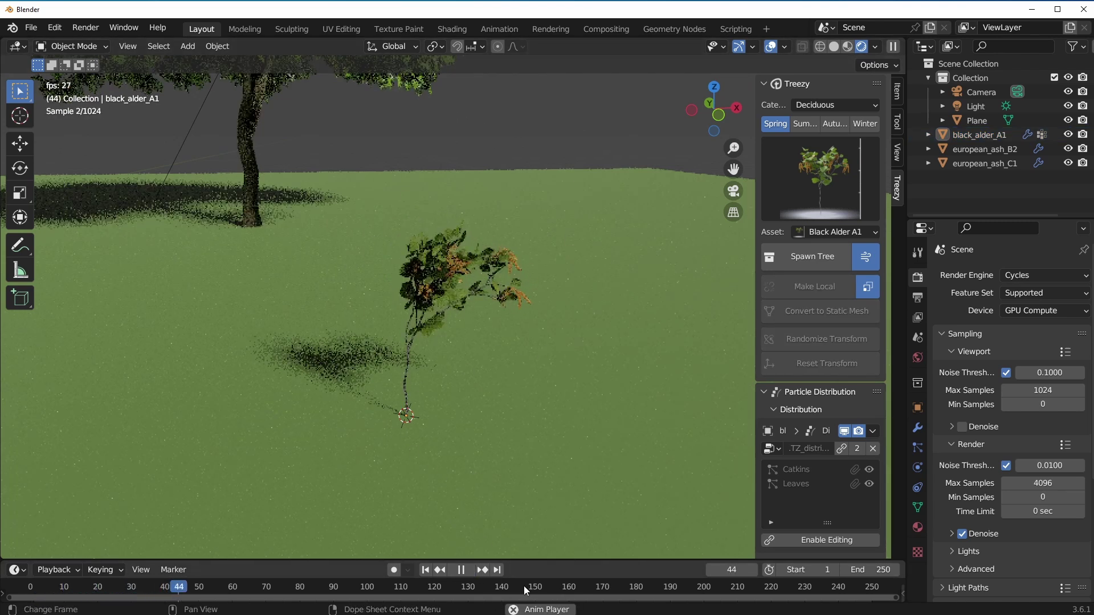
pyautogui.click(421, 300)
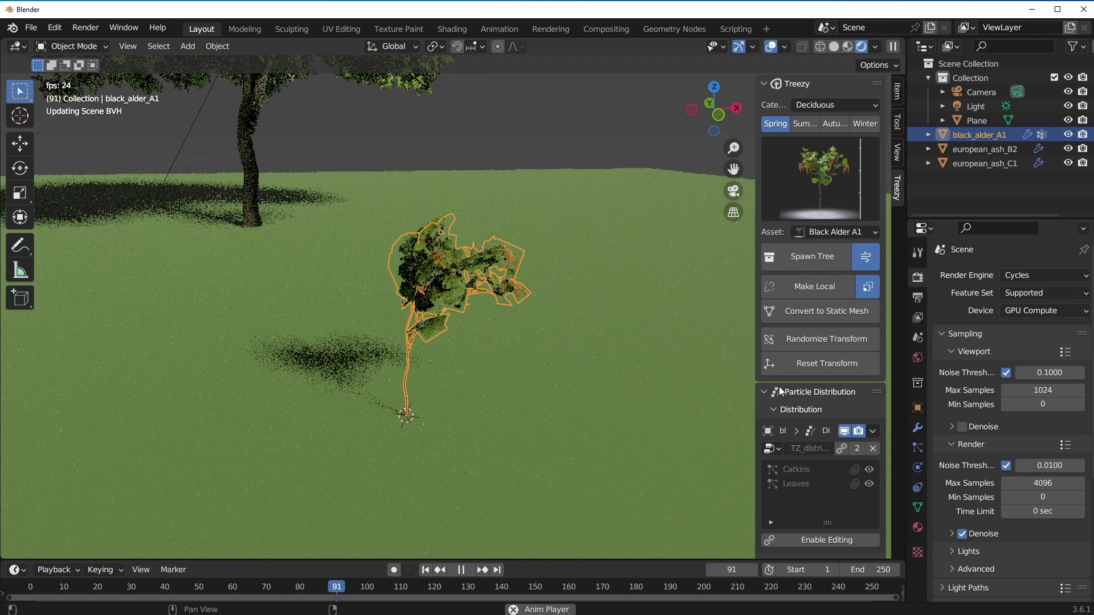
pyautogui.scroll(-15, 846, 380)
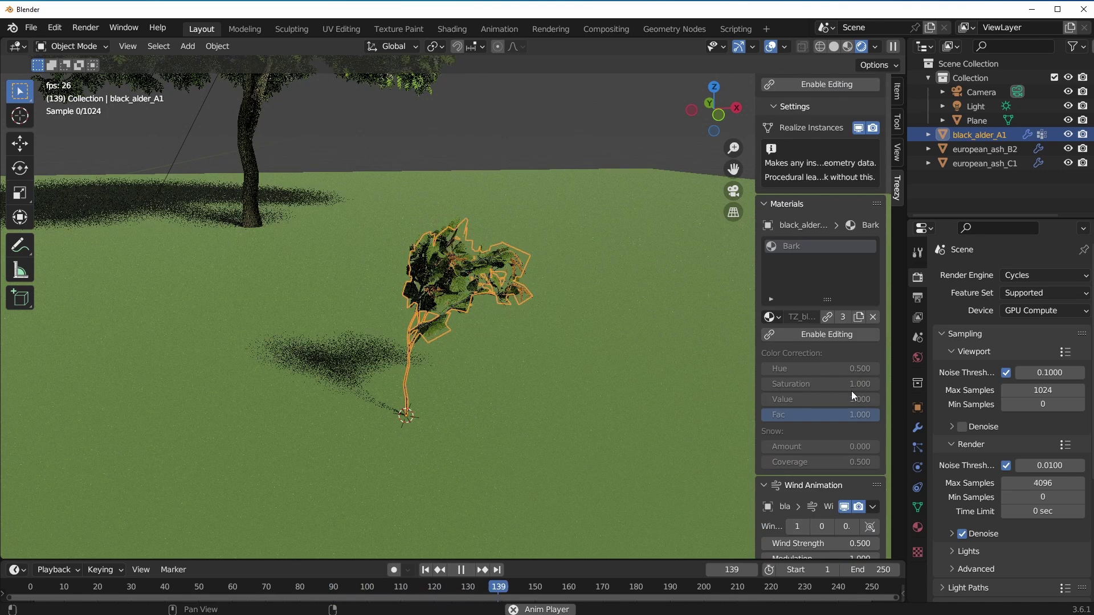
pyautogui.scroll(-3, 852, 391)
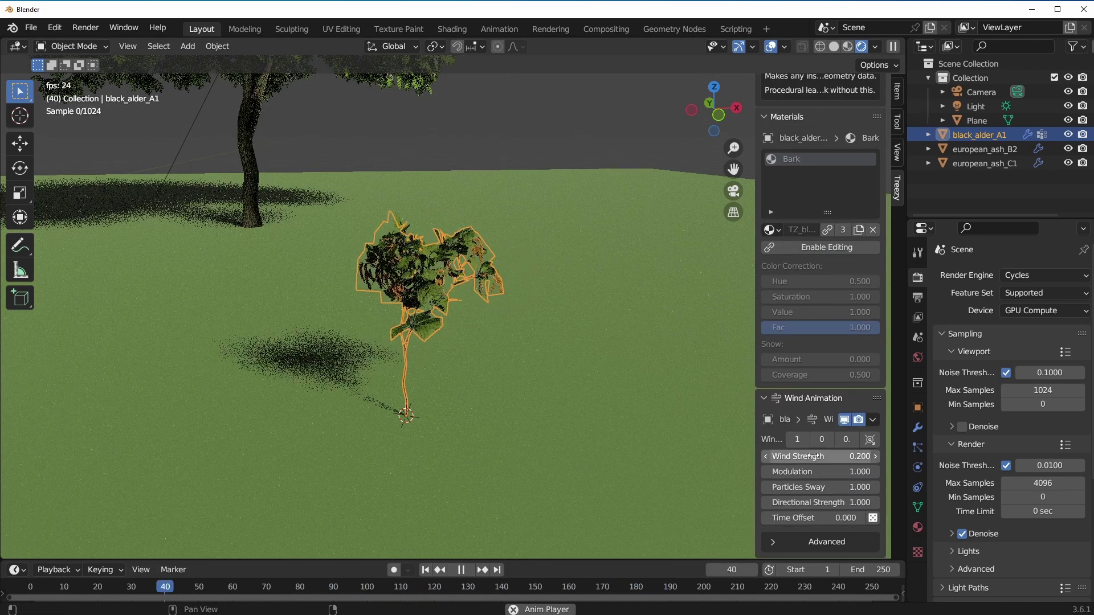
pyautogui.moveTo(813, 456); pyautogui.dragTo(764, 503)
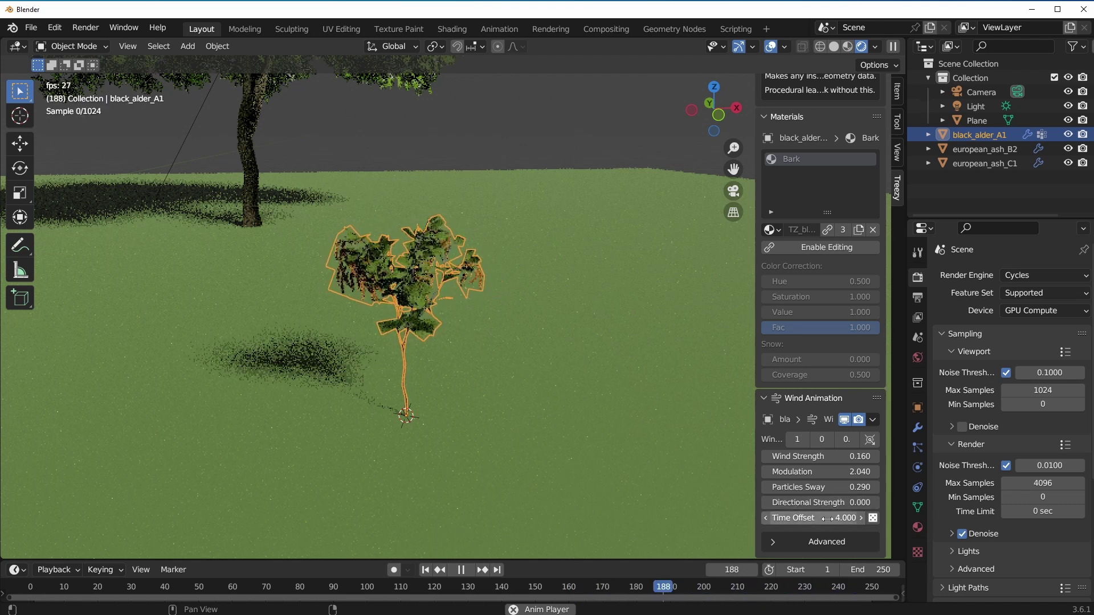
pyautogui.moveTo(788, 522); pyautogui.dragTo(783, 522)
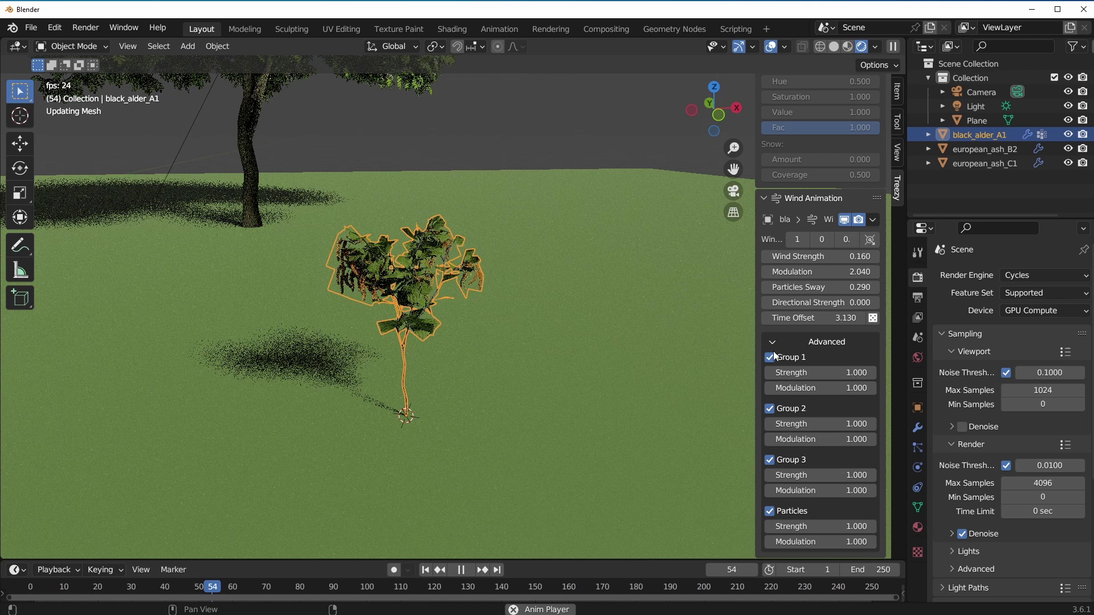
pyautogui.click(774, 349)
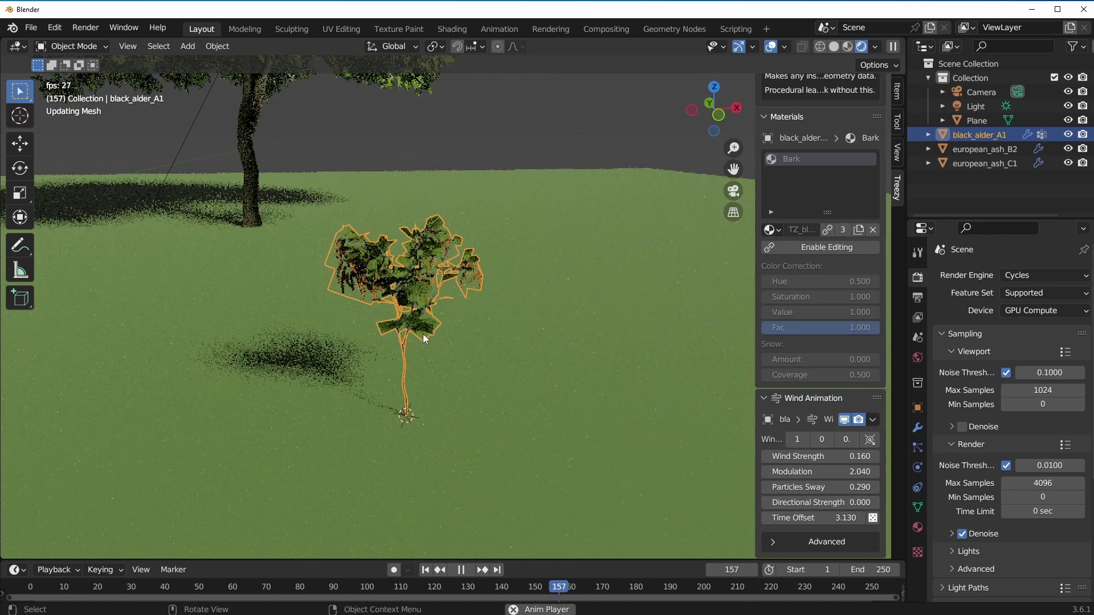
pyautogui.click(463, 570)
pyautogui.click(426, 571)
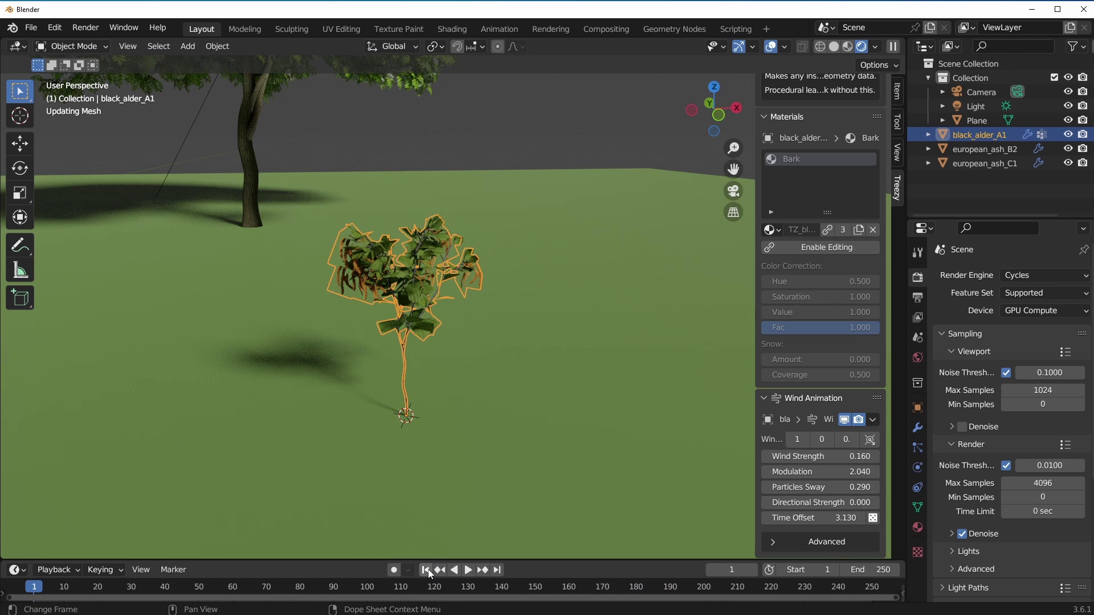
# Turn off the black alder's wind modifier in the viewport, check it in playback, and return to the first frame.
pyautogui.click(842, 422)
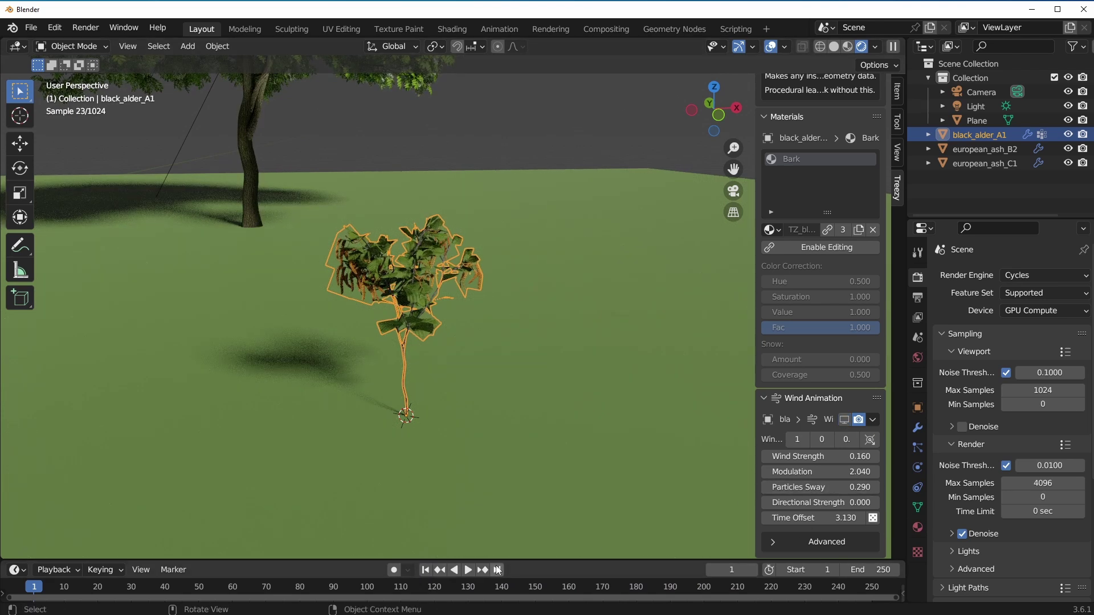
pyautogui.click(468, 571)
pyautogui.click(531, 134)
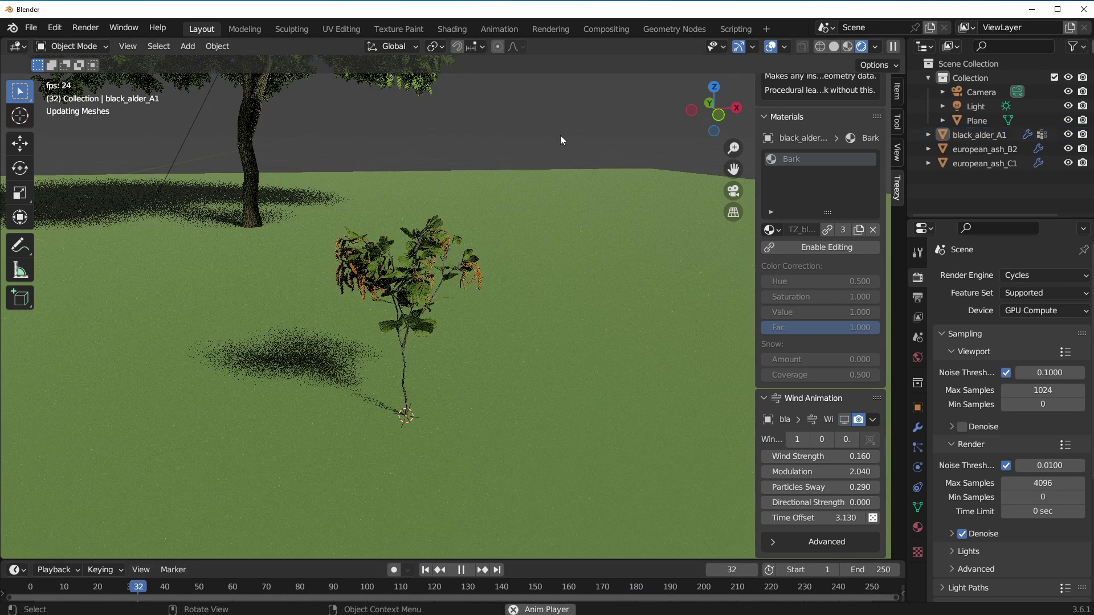
pyautogui.click(463, 570)
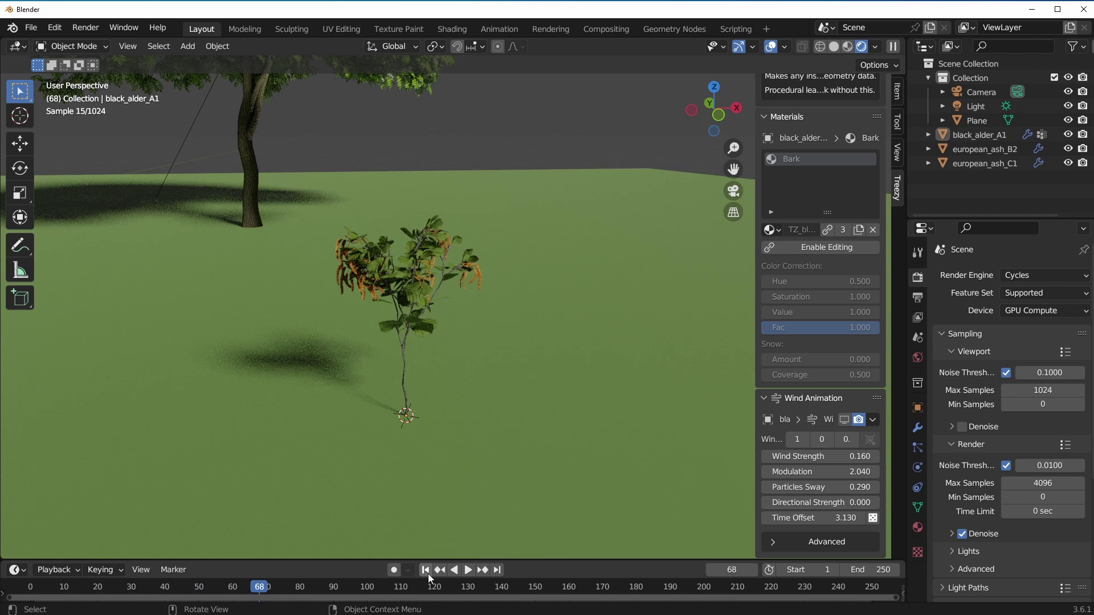
pyautogui.click(426, 571)
# Place the 3D cursor on the ground beside the black alder and spawn a Paper Birch C2 with wind animation there.
pyautogui.scroll(8, 801, 370)
pyautogui.scroll(12, 802, 371)
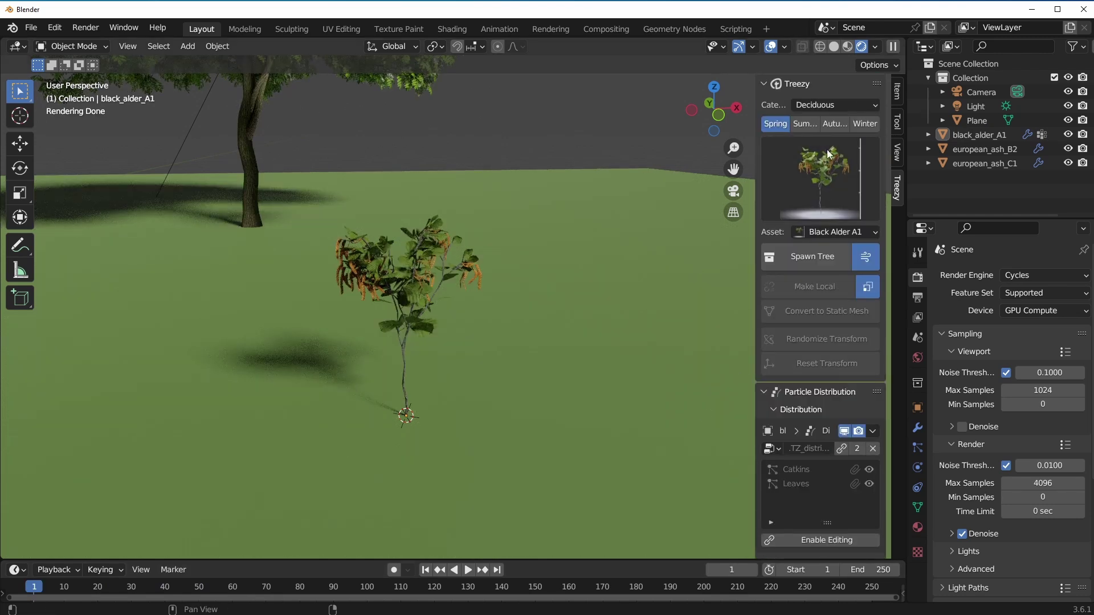
pyautogui.click(831, 175)
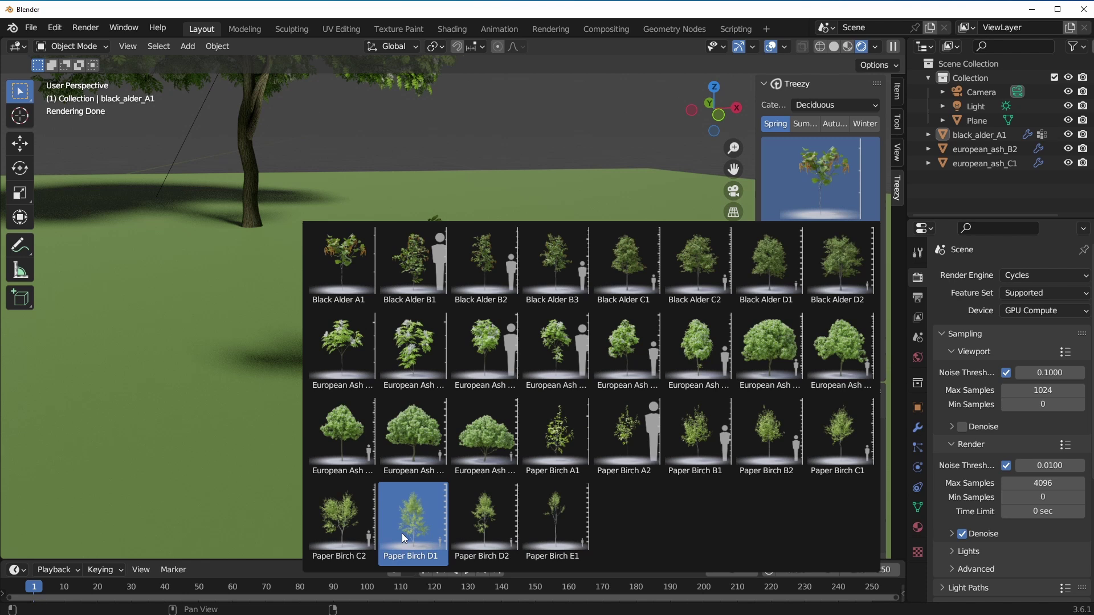
pyautogui.click(345, 525)
pyautogui.moveTo(514, 397); pyautogui.dragTo(573, 343, button='middle')
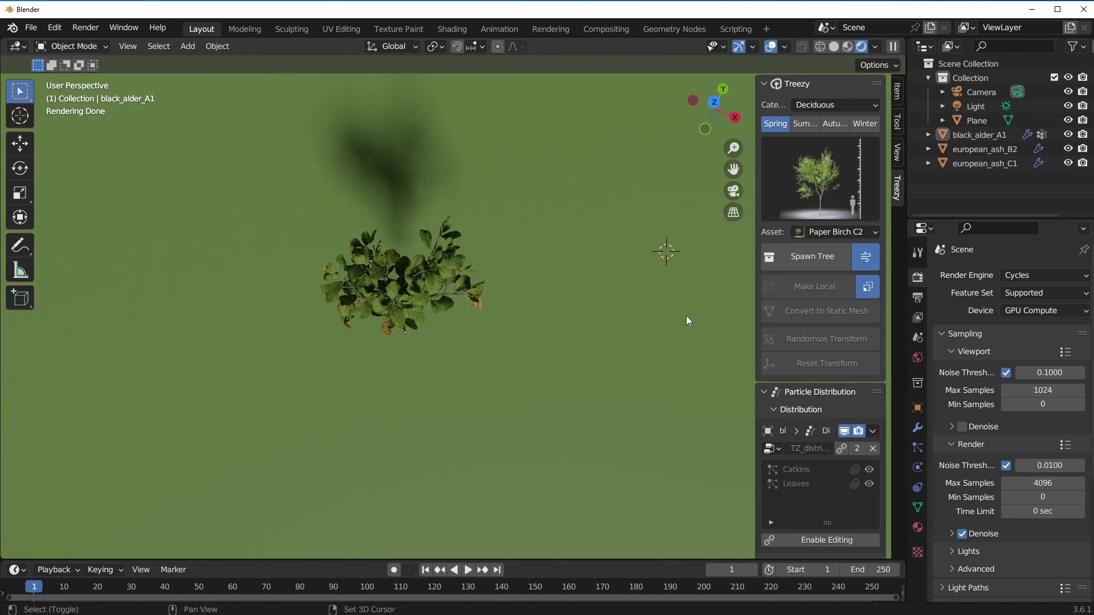
pyautogui.keyDown('shift'); pyautogui.moveTo(686, 316); pyautogui.dragTo(604, 322, button='middle'); pyautogui.keyUp('shift')
pyautogui.click(815, 258)
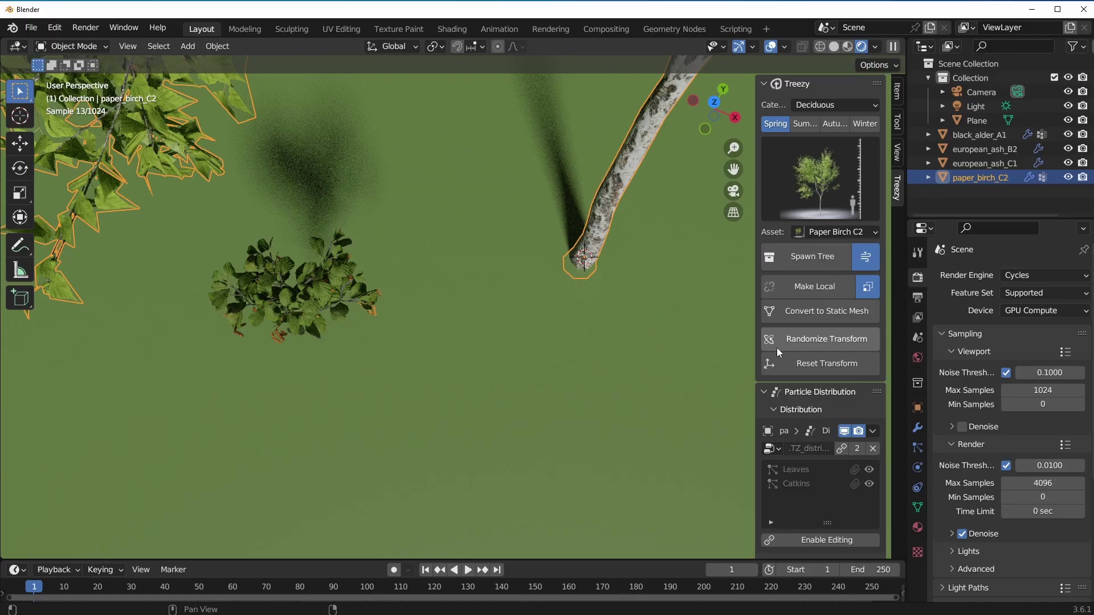
# Play the animation and examine the wind motion of the paper birch next to the other trees, then stop playback.
pyautogui.moveTo(714, 370); pyautogui.dragTo(744, 307, button='middle')
pyautogui.scroll(-5, 627, 334)
pyautogui.keyDown('shift'); pyautogui.moveTo(628, 334); pyautogui.dragTo(604, 429, button='middle'); pyautogui.keyUp('shift')
pyautogui.click(470, 571)
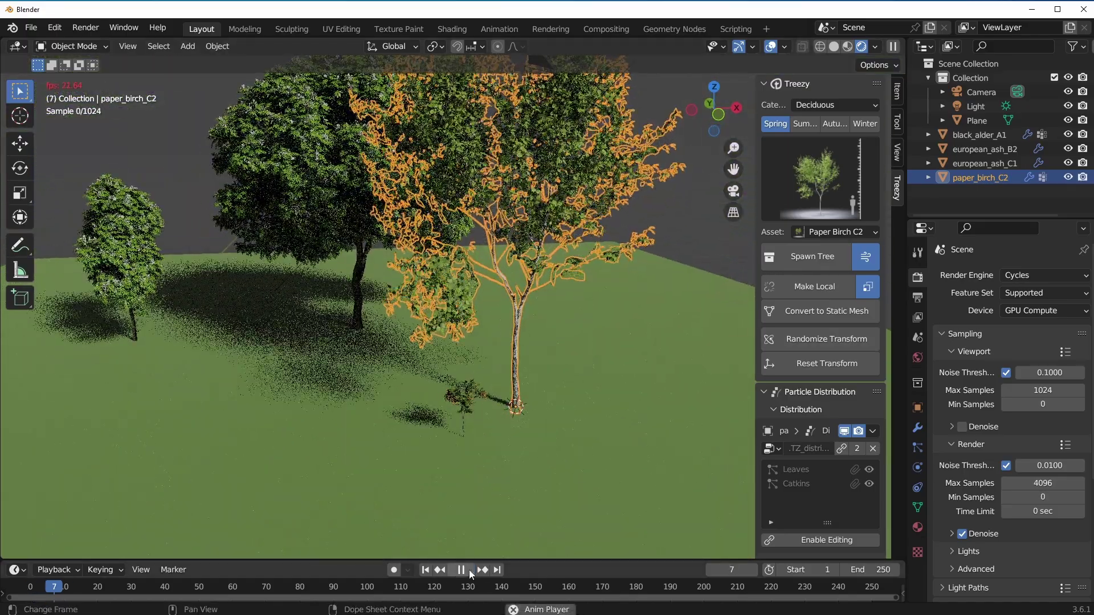
pyautogui.click(688, 255)
pyautogui.moveTo(685, 264); pyautogui.dragTo(672, 369, button='middle')
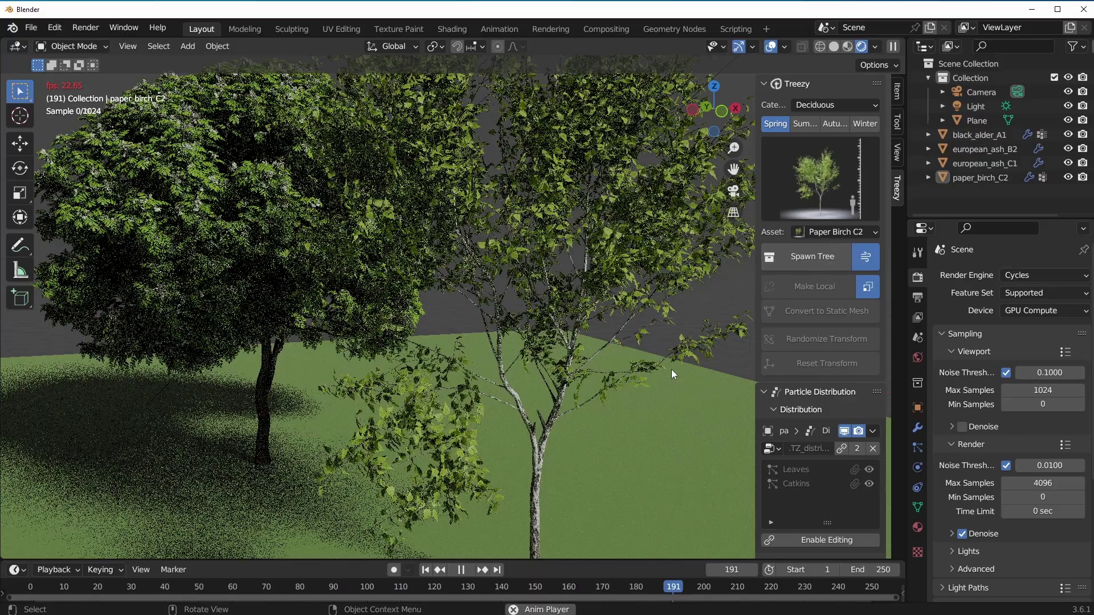
pyautogui.press('Escape')
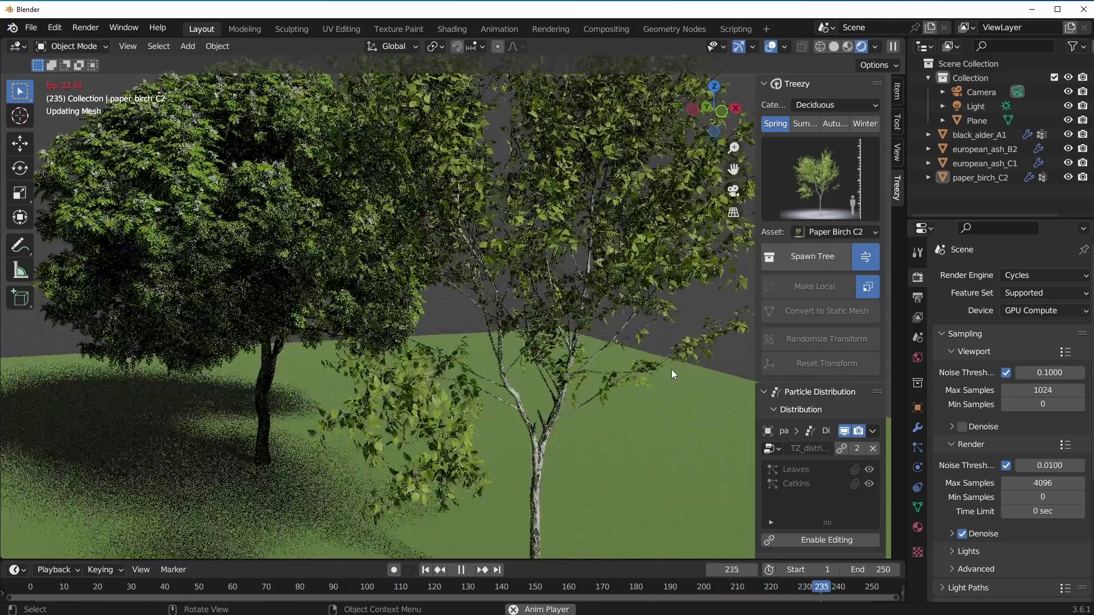
pyautogui.moveTo(672, 369); pyautogui.dragTo(268, 407, button='middle')
# Hide the large European Ash C1 tree behind the paper birch in the viewport.
pyautogui.click(279, 406)
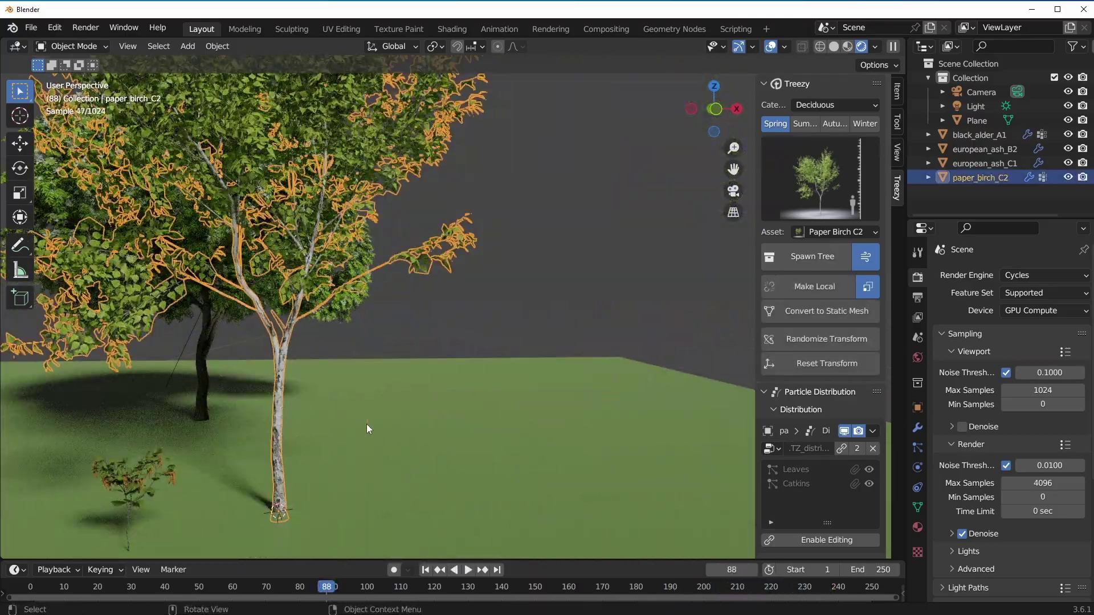
pyautogui.scroll(-10, 851, 477)
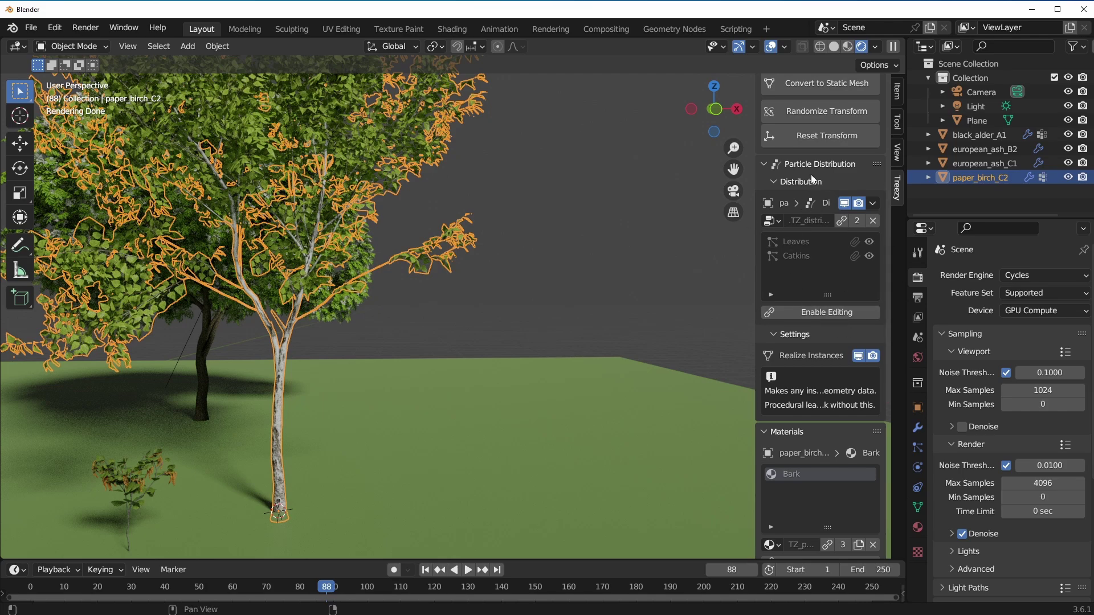
pyautogui.moveTo(655, 278); pyautogui.dragTo(387, 399, button='middle')
pyautogui.click(186, 272)
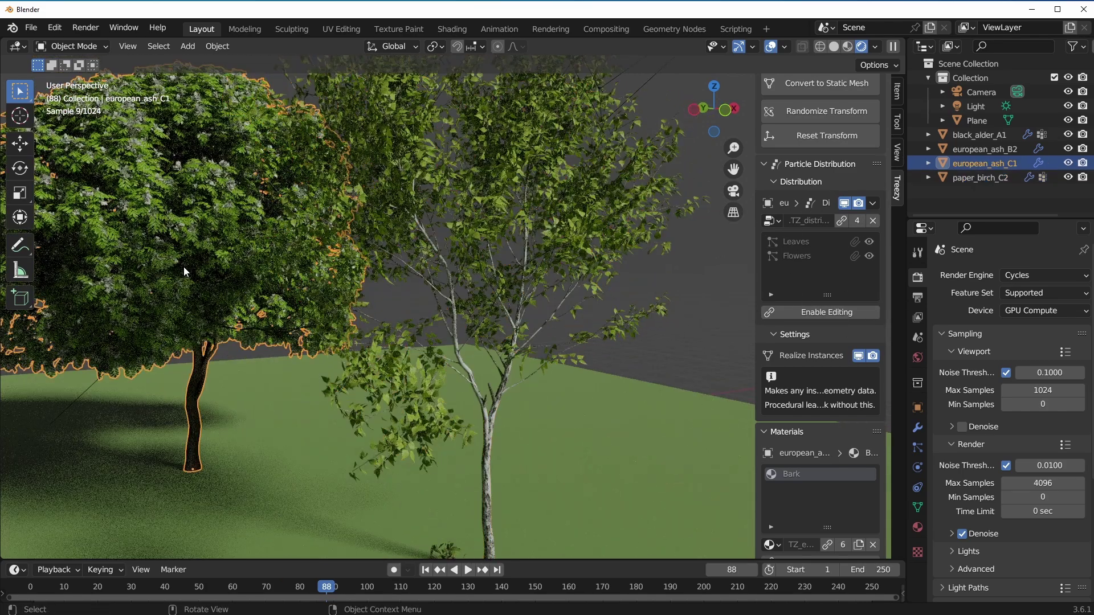
pyautogui.click(1069, 163)
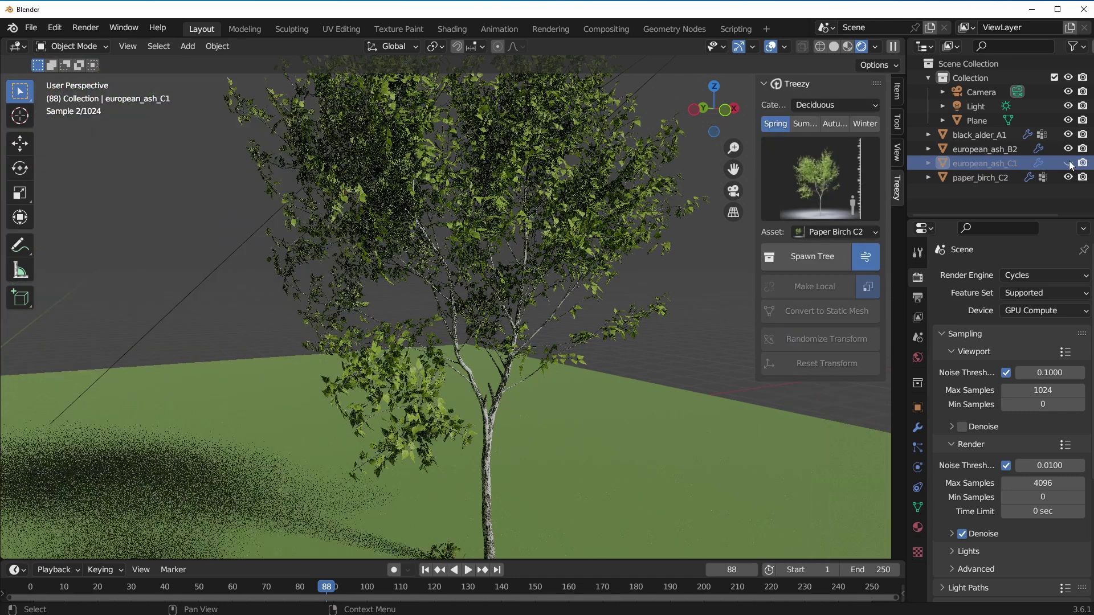
# Enable editing of the paper birch's particle distribution and show the settings of its Leaves layer.
pyautogui.click(455, 327)
pyautogui.moveTo(456, 326); pyautogui.dragTo(732, 453, button='middle')
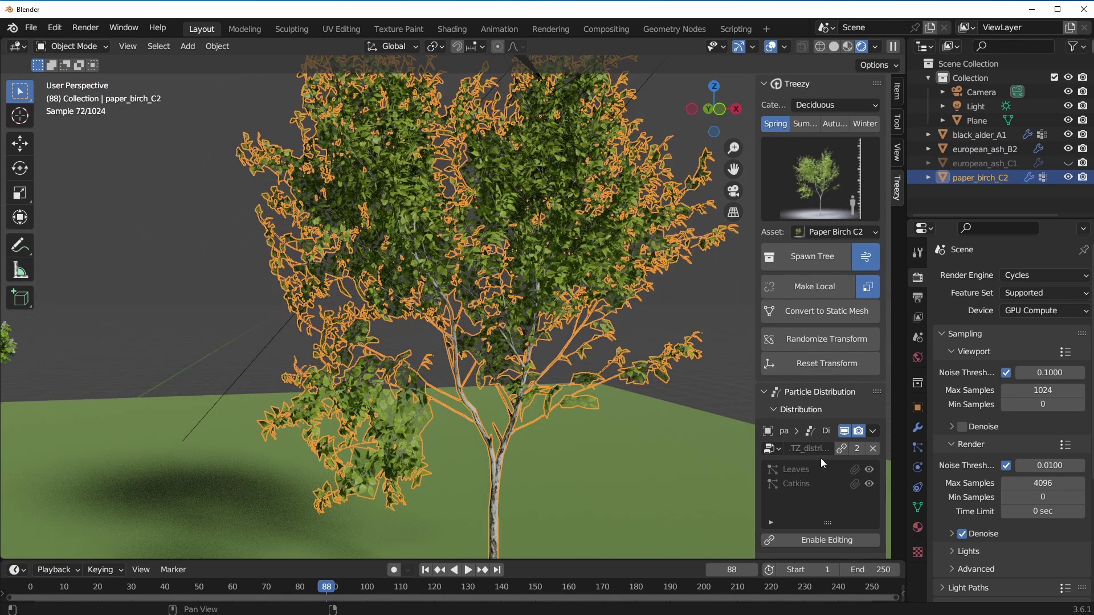
pyautogui.click(822, 542)
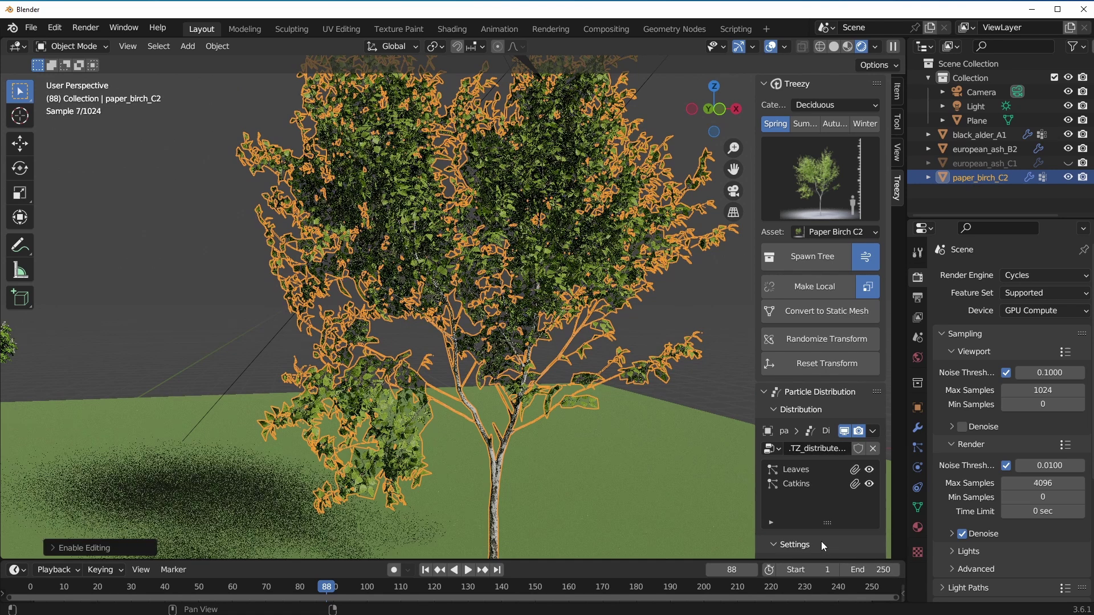
pyautogui.click(798, 469)
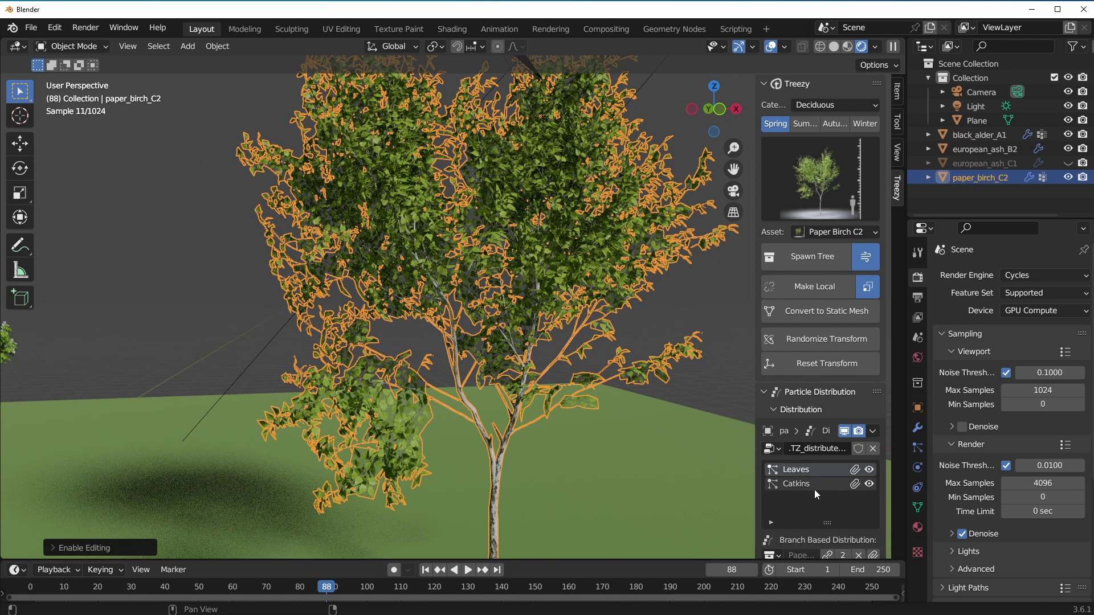
pyautogui.scroll(-8, 822, 514)
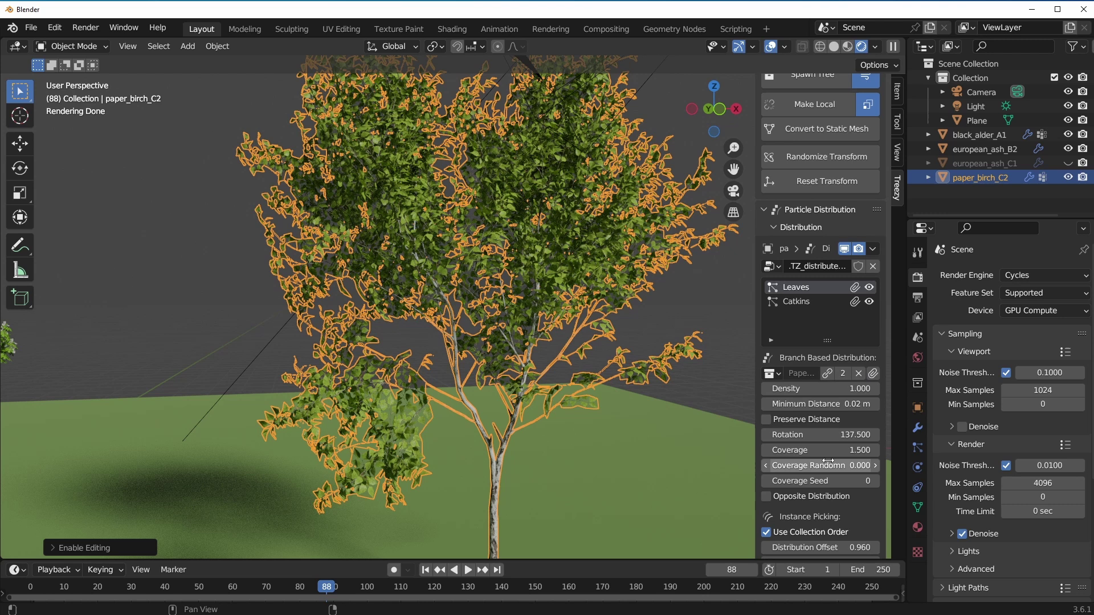
# Set the paper birch Leaves layer's branch-based density to 36.7, rotation to 149.7 and coverage to 0.7.
pyautogui.click(739, 350)
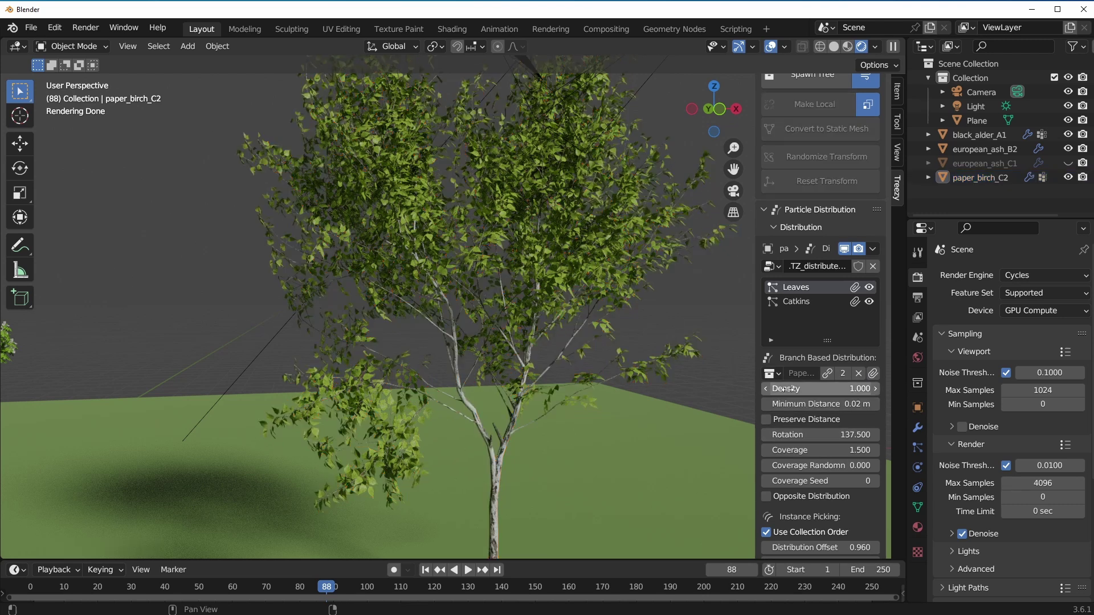
pyautogui.moveTo(786, 390); pyautogui.dragTo(843, 389)
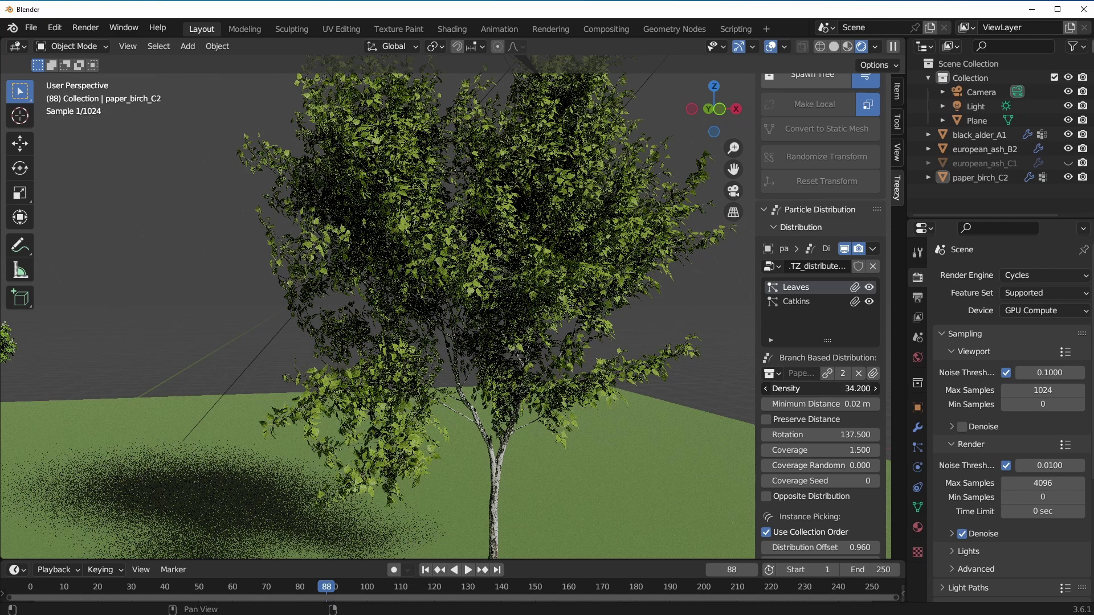
pyautogui.moveTo(821, 390); pyautogui.dragTo(822, 390)
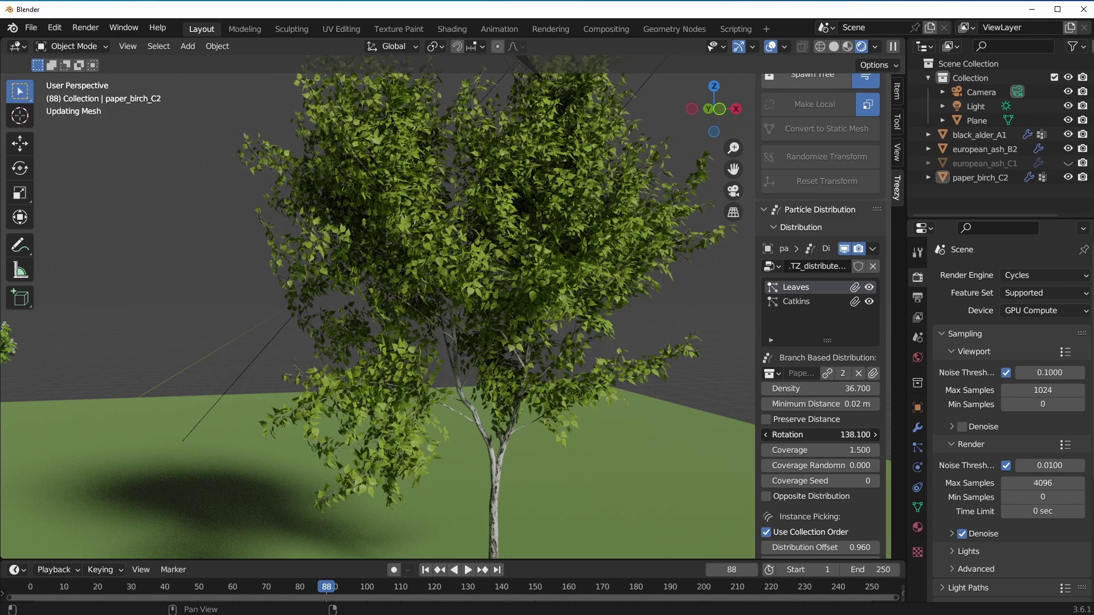
pyautogui.moveTo(821, 434)
pyautogui.mouseDown()
pyautogui.moveTo(852, 435)
pyautogui.moveTo(822, 435)
pyautogui.moveTo(841, 434)
pyautogui.moveTo(835, 451)
pyautogui.moveTo(798, 450)
pyautogui.moveTo(820, 450)
pyautogui.moveTo(811, 450)
pyautogui.mouseUp()
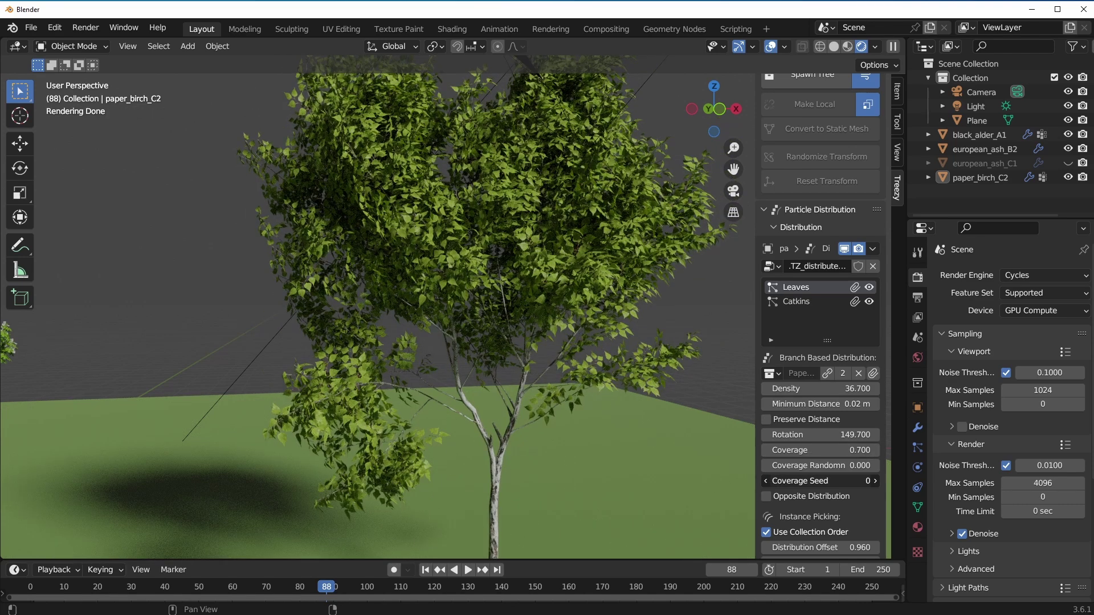
# Set the birch leaves' coverage seed to 19 and the instance distribution offset to 1.06.
pyautogui.moveTo(820, 481)
pyautogui.mouseDown()
pyautogui.moveTo(877, 466)
pyautogui.moveTo(821, 465)
pyautogui.mouseUp()
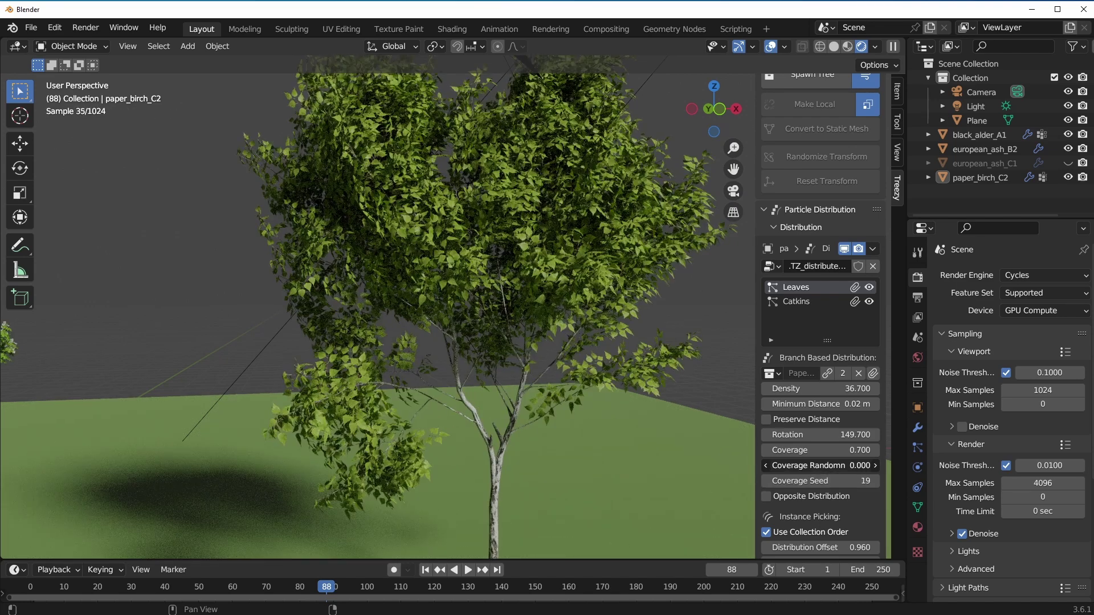
pyautogui.scroll(-7, 820, 466)
pyautogui.moveTo(821, 388)
pyautogui.mouseDown()
pyautogui.moveTo(772, 388)
pyautogui.moveTo(844, 388)
pyautogui.moveTo(816, 388)
pyautogui.mouseUp()
pyautogui.scroll(-3, 858, 472)
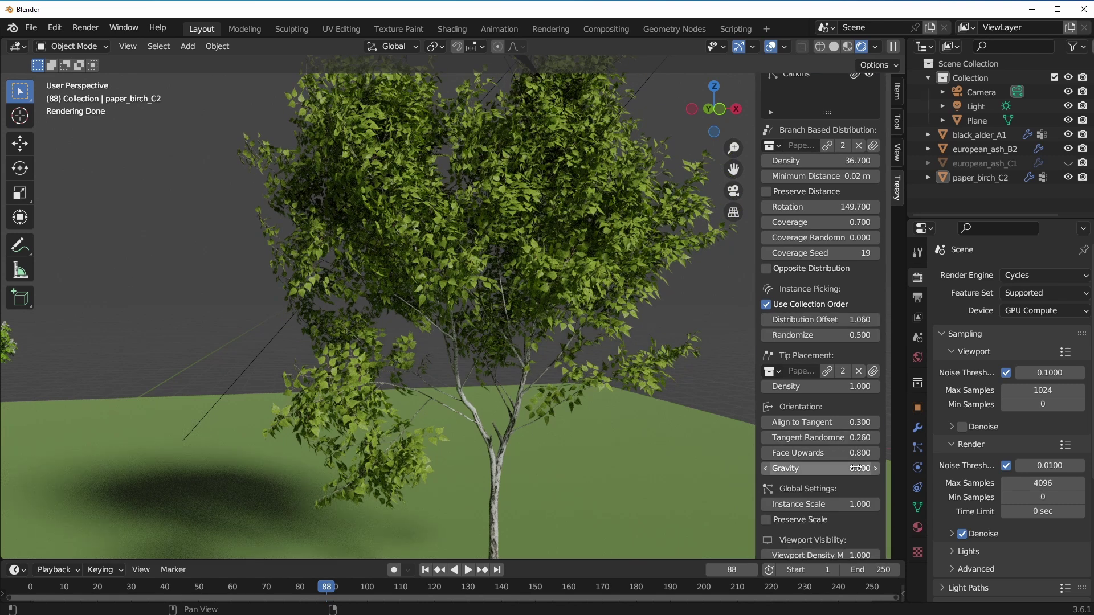
pyautogui.scroll(-5, 840, 393)
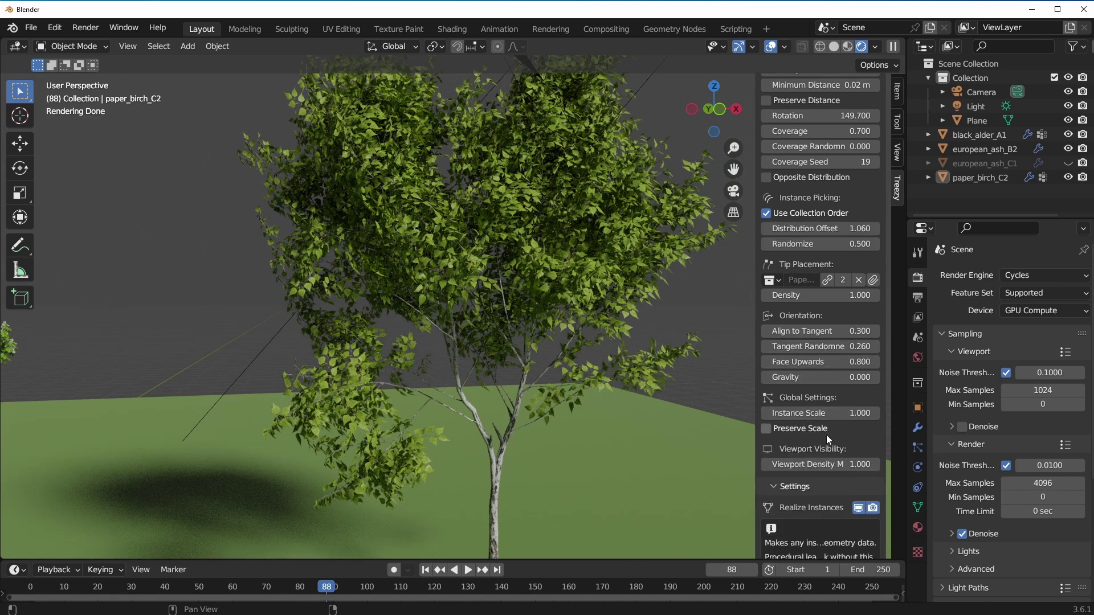
pyautogui.scroll(-2, 789, 390)
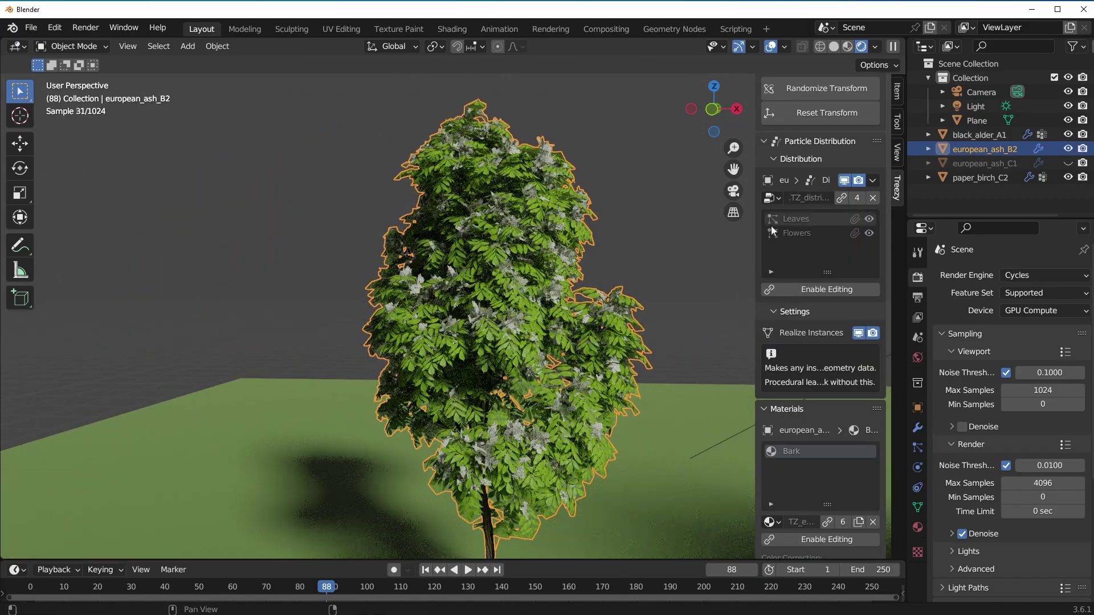
# Enable editing of the European Ash B2's particle distribution and set its Leaves layer's viewport density multiplier to 0.5.
pyautogui.click(819, 289)
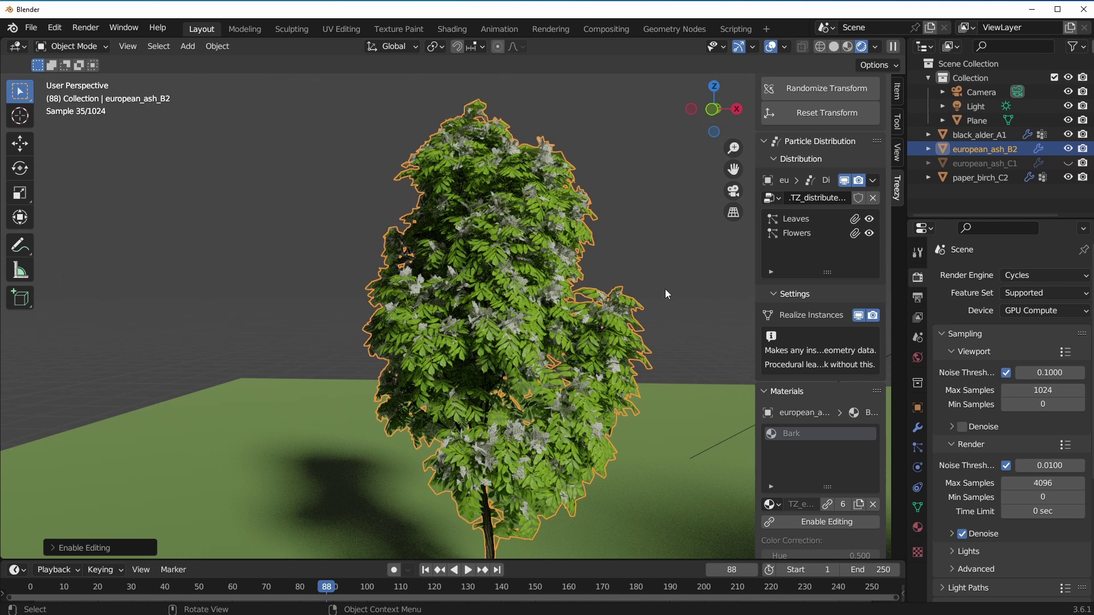
pyautogui.click(804, 222)
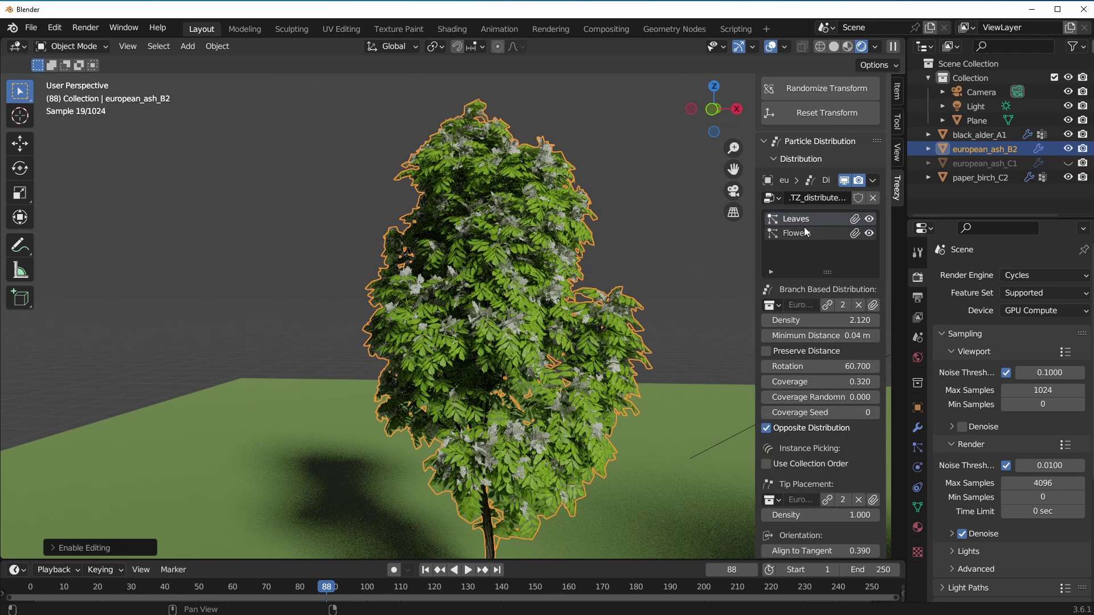
pyautogui.scroll(-10, 829, 398)
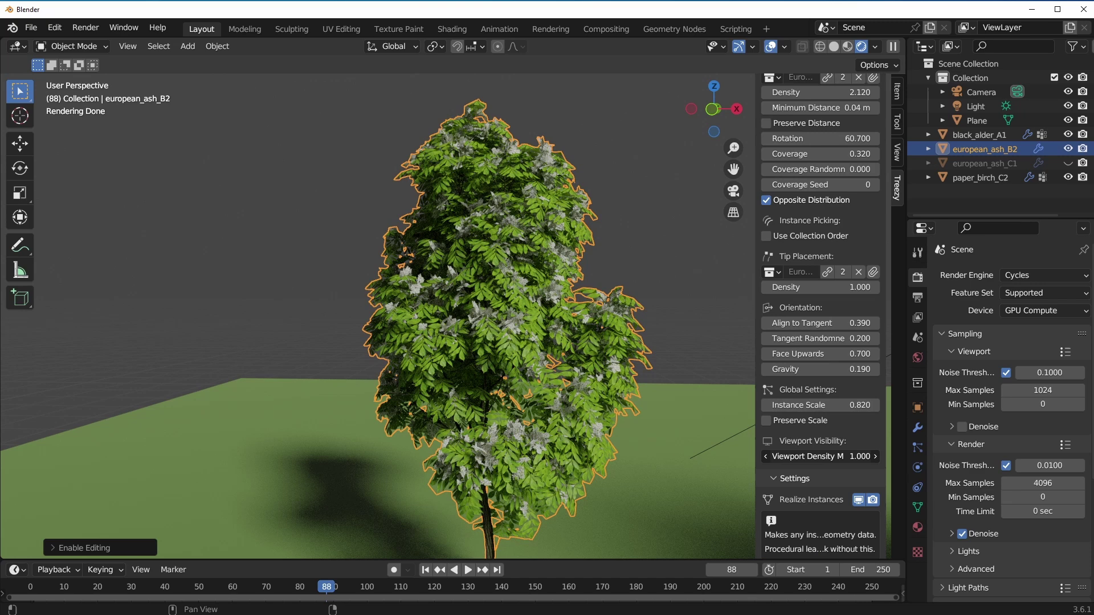
pyautogui.moveTo(860, 456); pyautogui.dragTo(821, 456)
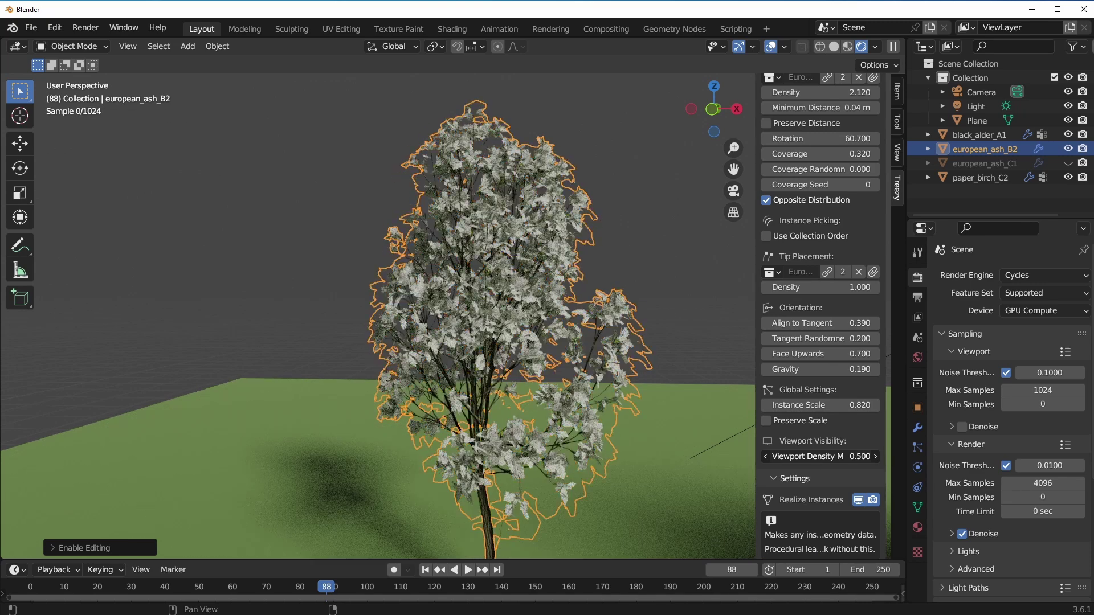
pyautogui.scroll(8, 875, 253)
# Set the branch-based density of the European Ash B2's Flowers layer to 0.5.
pyautogui.click(793, 189)
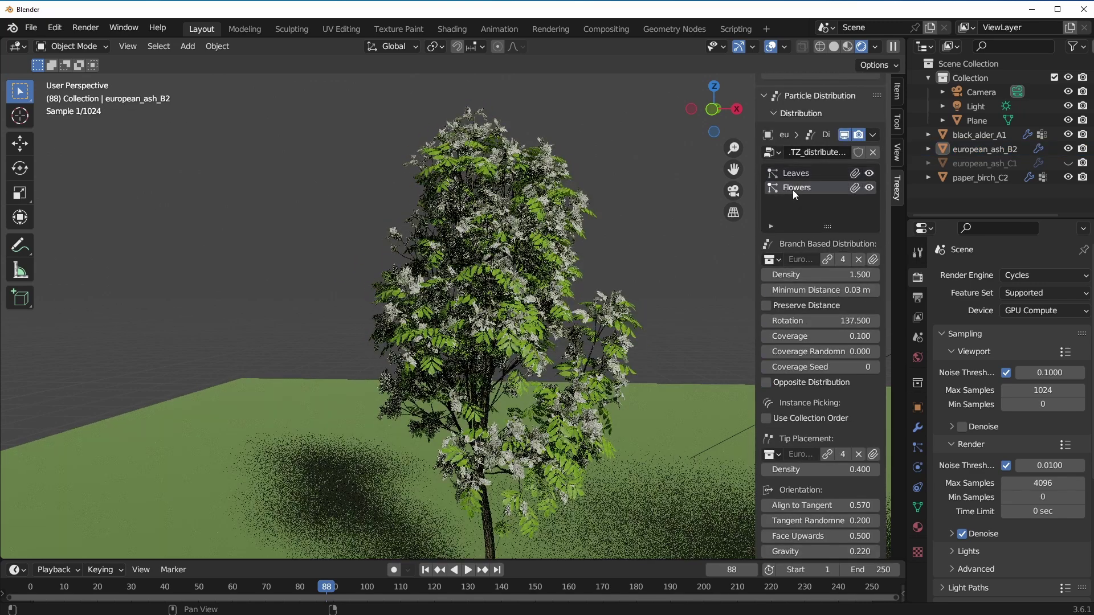
pyautogui.scroll(-8, 826, 411)
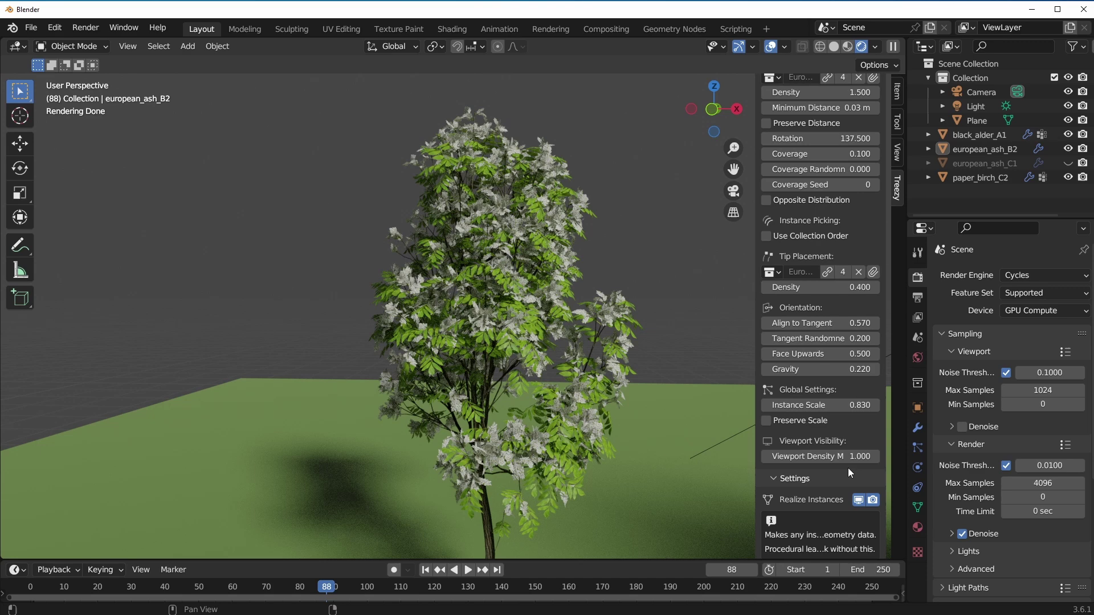
pyautogui.moveTo(848, 456)
pyautogui.mouseDown()
pyautogui.moveTo(816, 456)
pyautogui.moveTo(846, 457)
pyautogui.mouseUp()
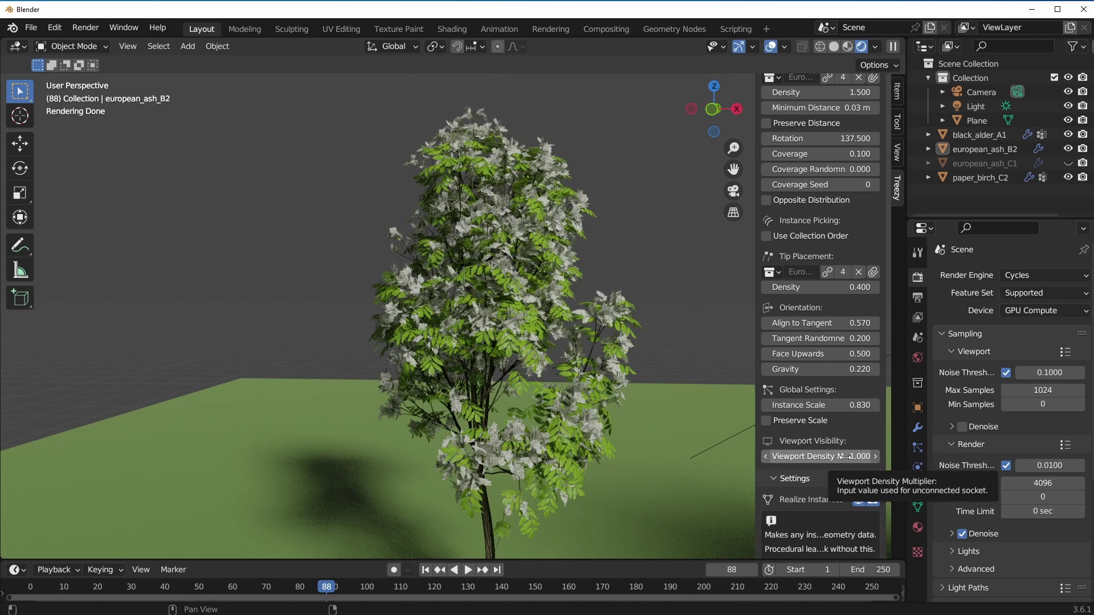
pyautogui.scroll(3, 846, 456)
pyautogui.moveTo(809, 161); pyautogui.dragTo(766, 161)
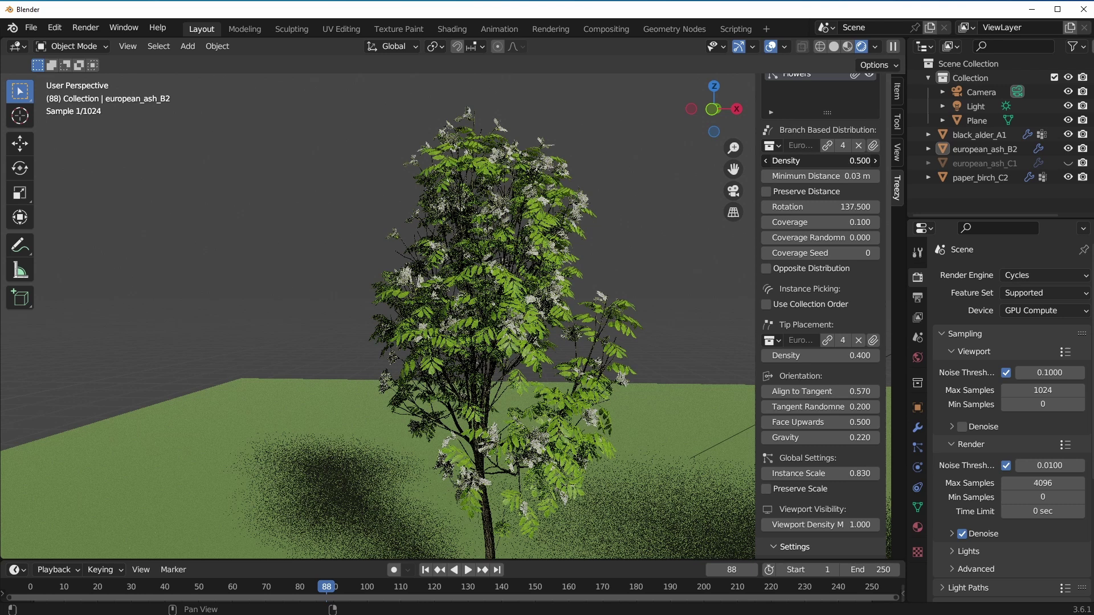
pyautogui.scroll(-7, 840, 378)
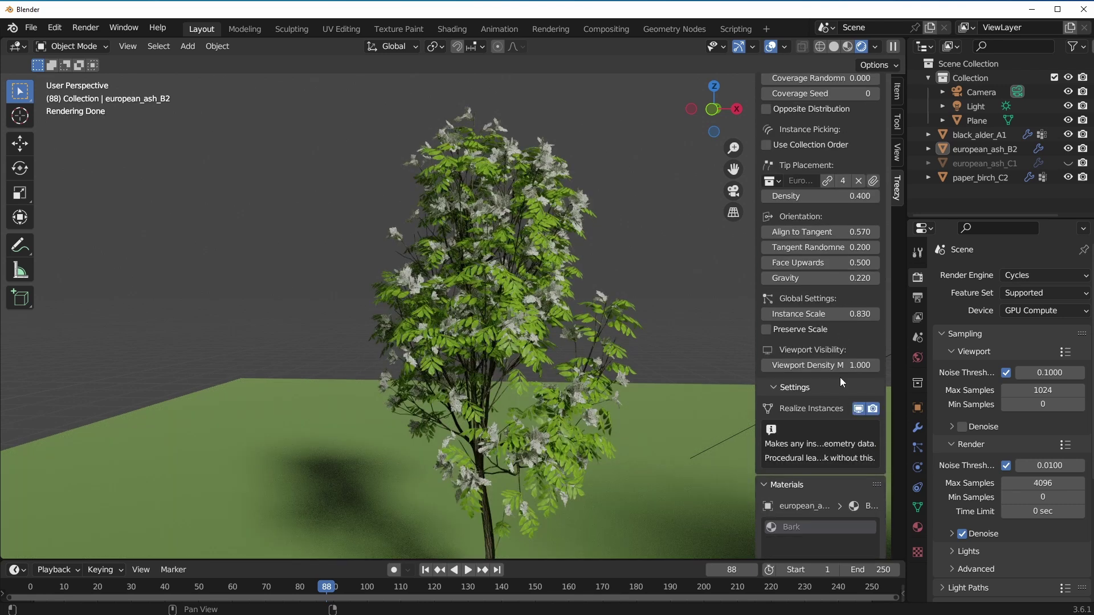
# Enable editing of the European Ash B2's Bark material and set its color correction hue to 0.
pyautogui.scroll(-11, 840, 378)
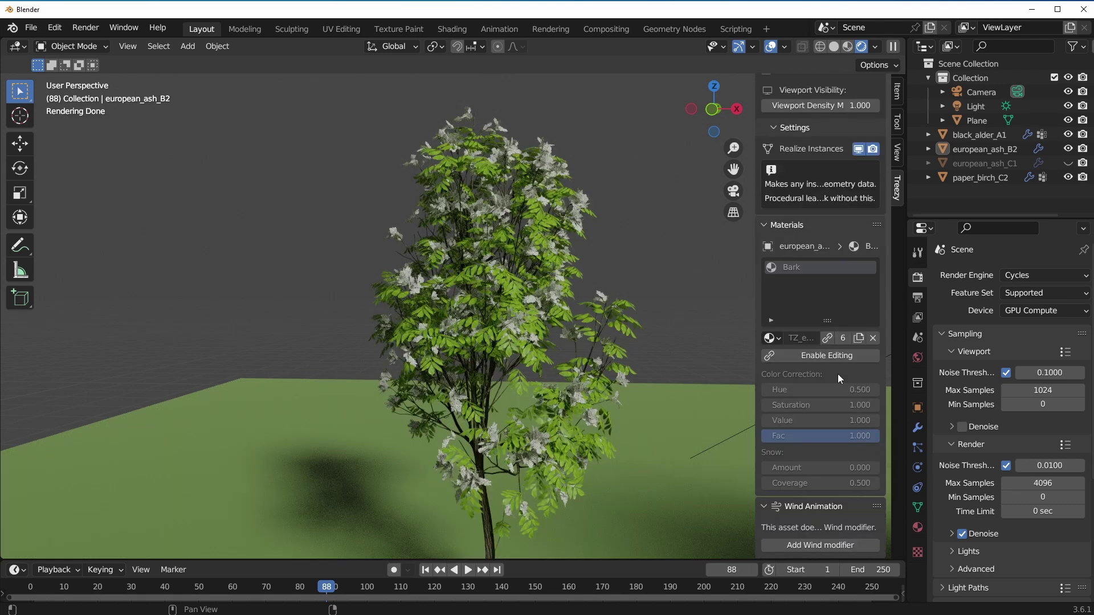
pyautogui.scroll(-3, 572, 401)
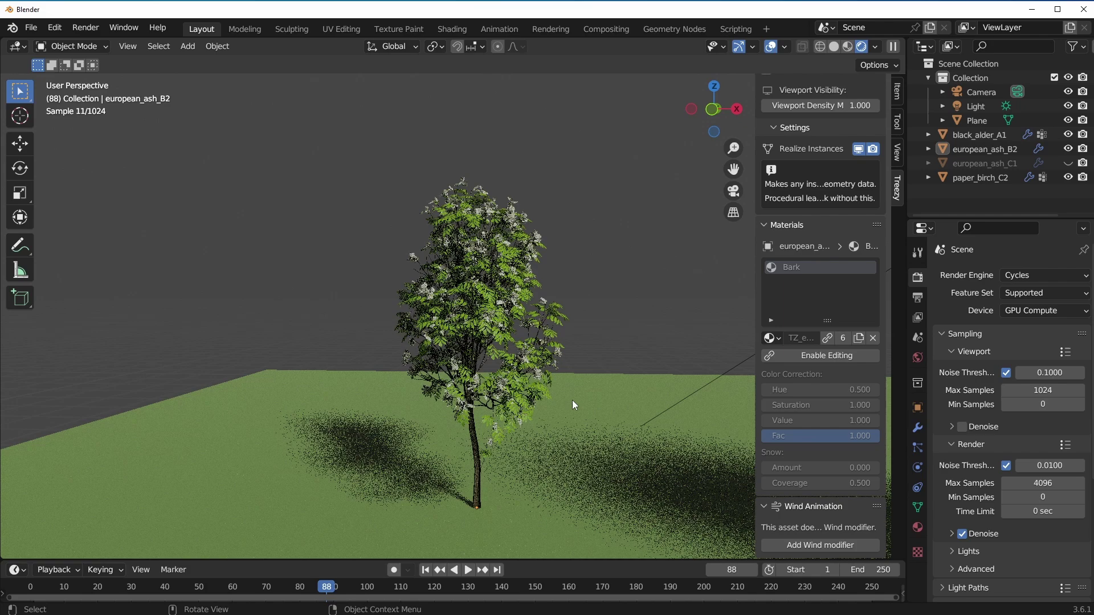
pyautogui.scroll(2, 573, 402)
pyautogui.keyDown('shift'); pyautogui.moveTo(577, 328); pyautogui.dragTo(580, 191, button='middle'); pyautogui.keyUp('shift')
pyautogui.scroll(5, 448, 471)
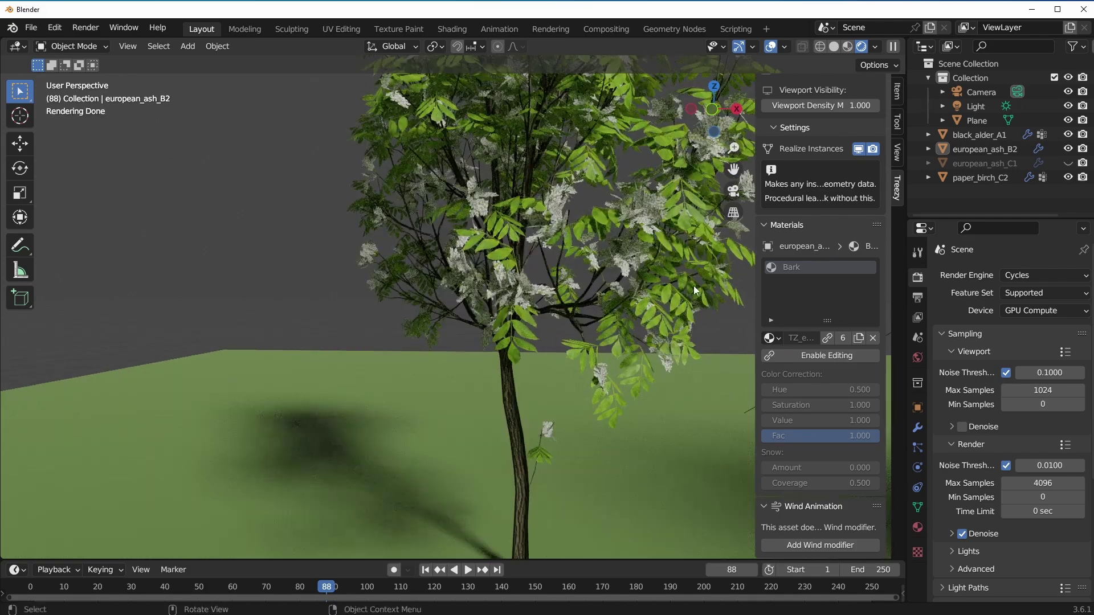
pyautogui.click(797, 354)
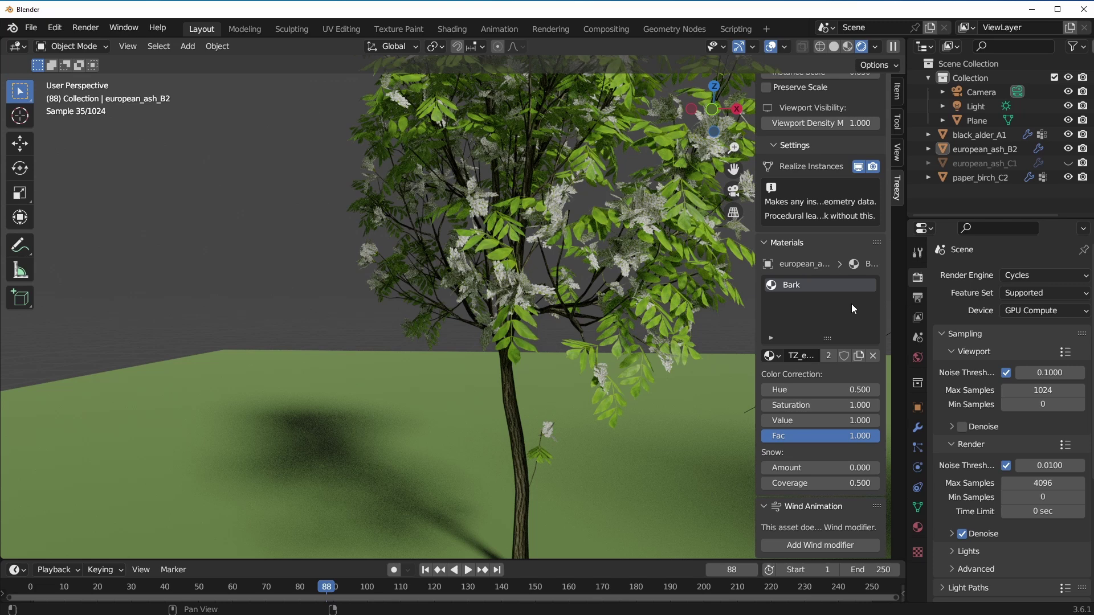
pyautogui.click(522, 512)
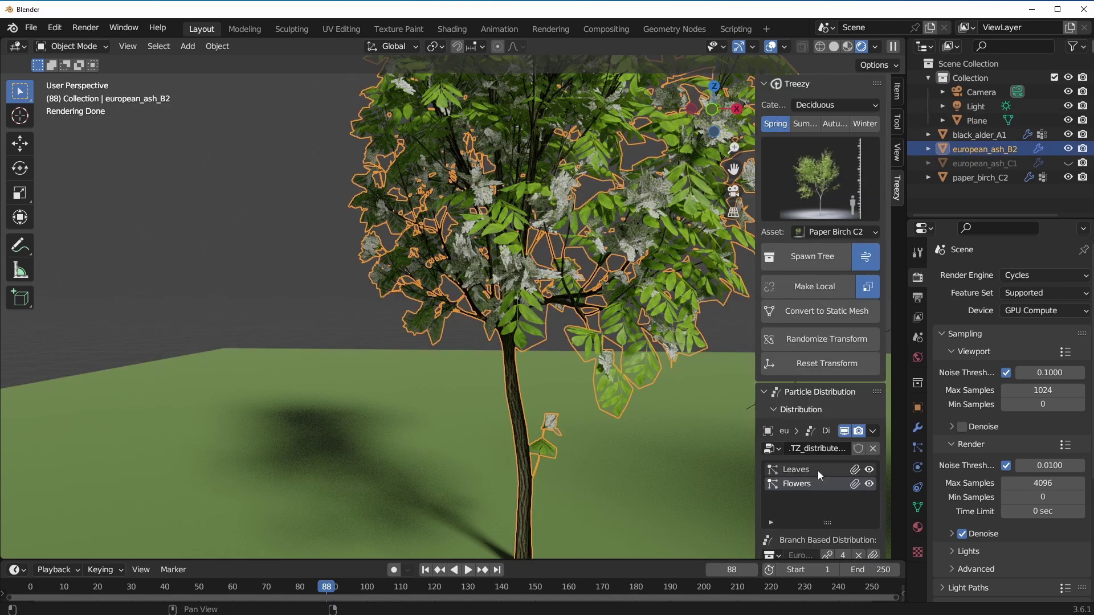
pyautogui.scroll(-10, 819, 470)
pyautogui.moveTo(821, 390); pyautogui.dragTo(768, 389)
pyautogui.scroll(-3, 501, 433)
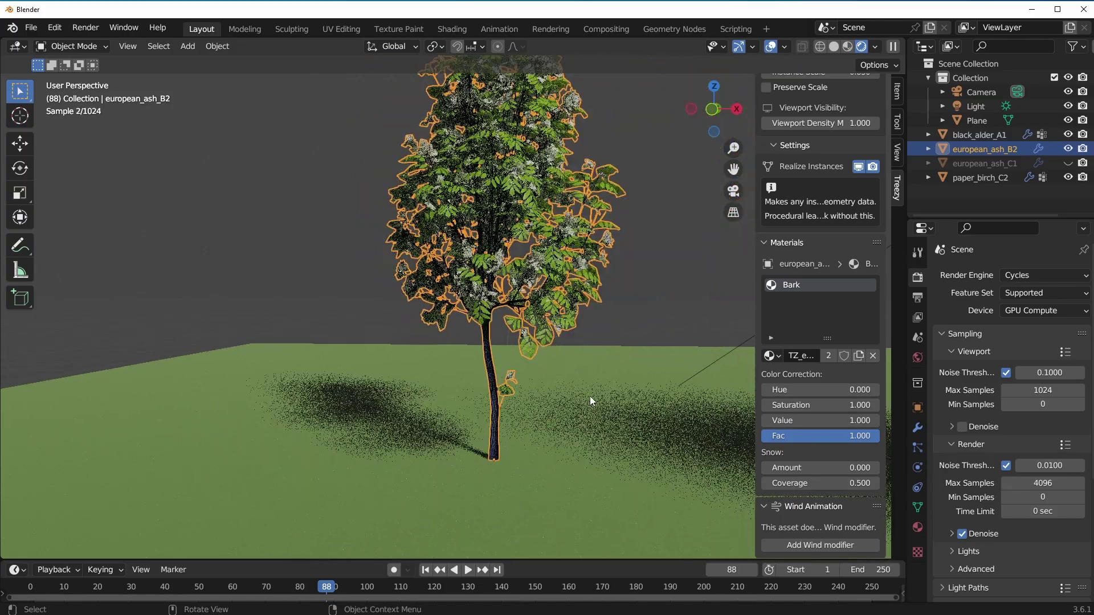
# Spawn a winter Paper Birch C2 with wind animation at the 3D cursor on an empty area of the ground plane.
pyautogui.click(651, 252)
pyautogui.moveTo(691, 418); pyautogui.dragTo(306, 315, button='middle')
pyautogui.moveTo(369, 365); pyautogui.dragTo(391, 361, button='middle')
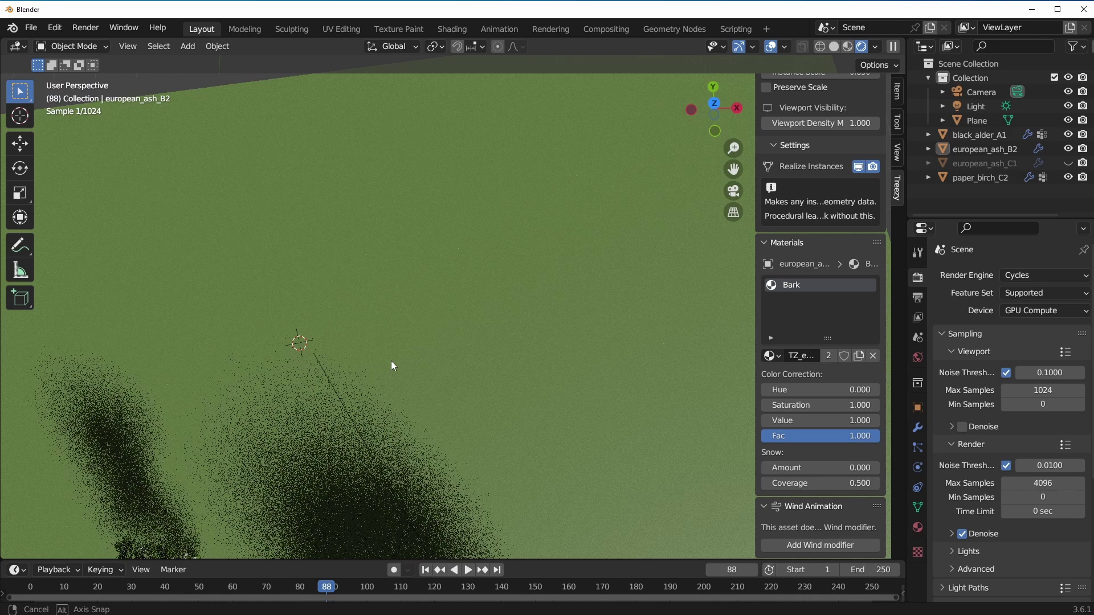
pyautogui.scroll(10, 851, 194)
pyautogui.scroll(10, 849, 211)
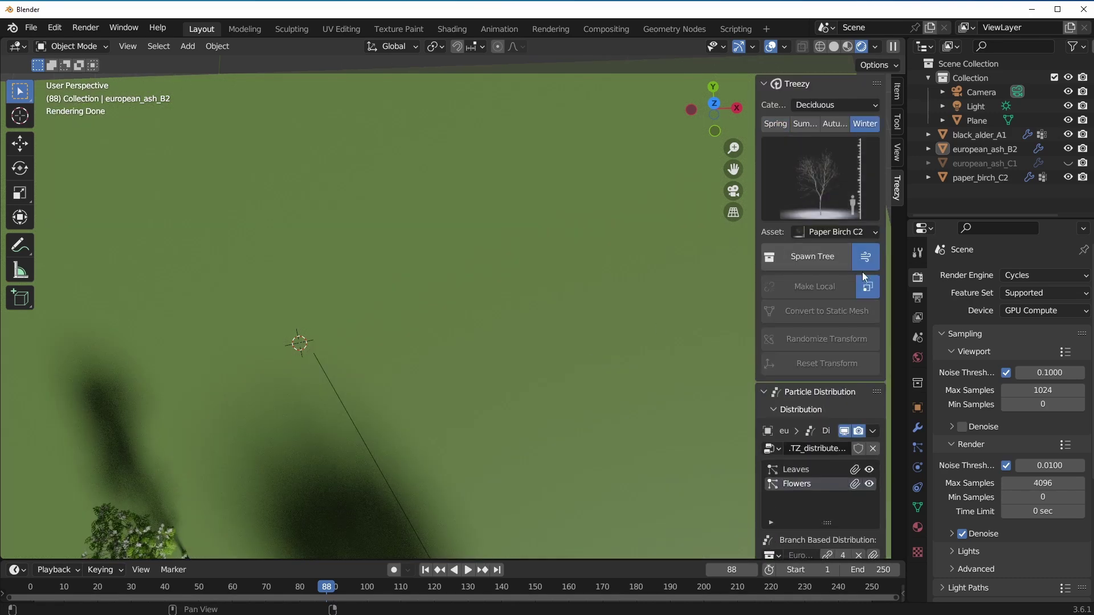
pyautogui.click(810, 254)
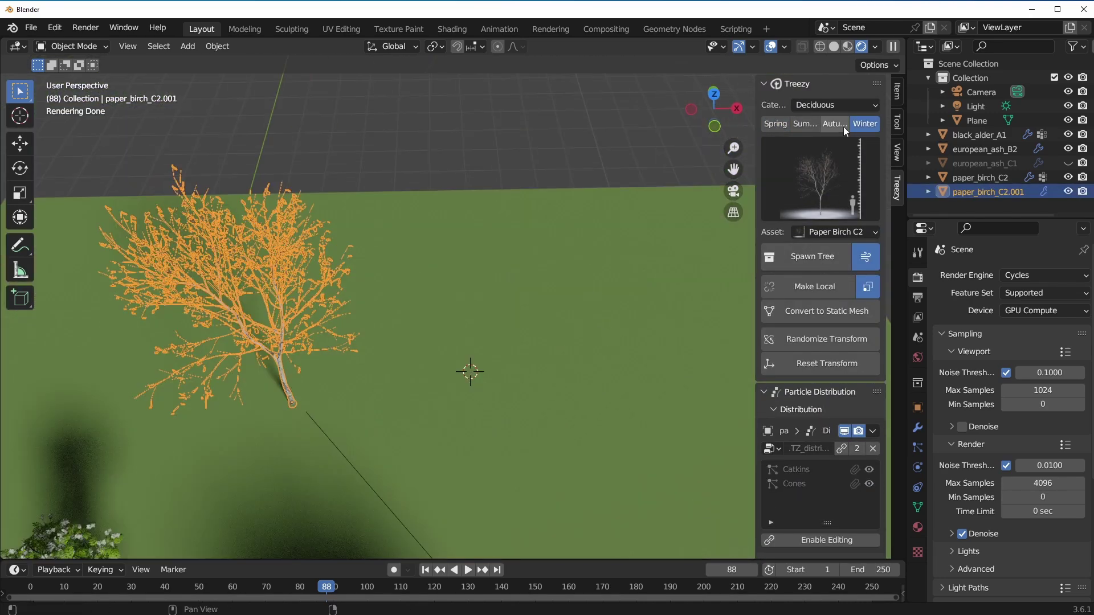
# Spawn an autumn and a summer Paper Birch C2 in a row beside the winter birch.
pyautogui.click(838, 124)
pyautogui.click(845, 262)
pyautogui.click(814, 256)
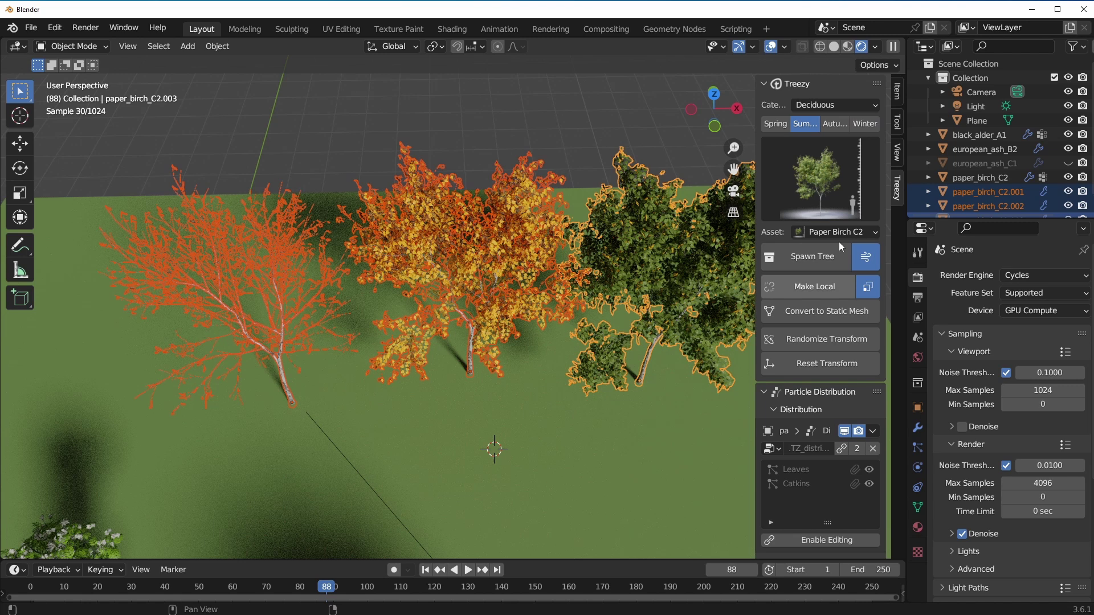
# Spawn a spring Paper Birch C2 at the 3D cursor in front of the autumn and summer birches.
pyautogui.click(820, 257)
pyautogui.scroll(-3, 828, 319)
pyautogui.scroll(2, 829, 330)
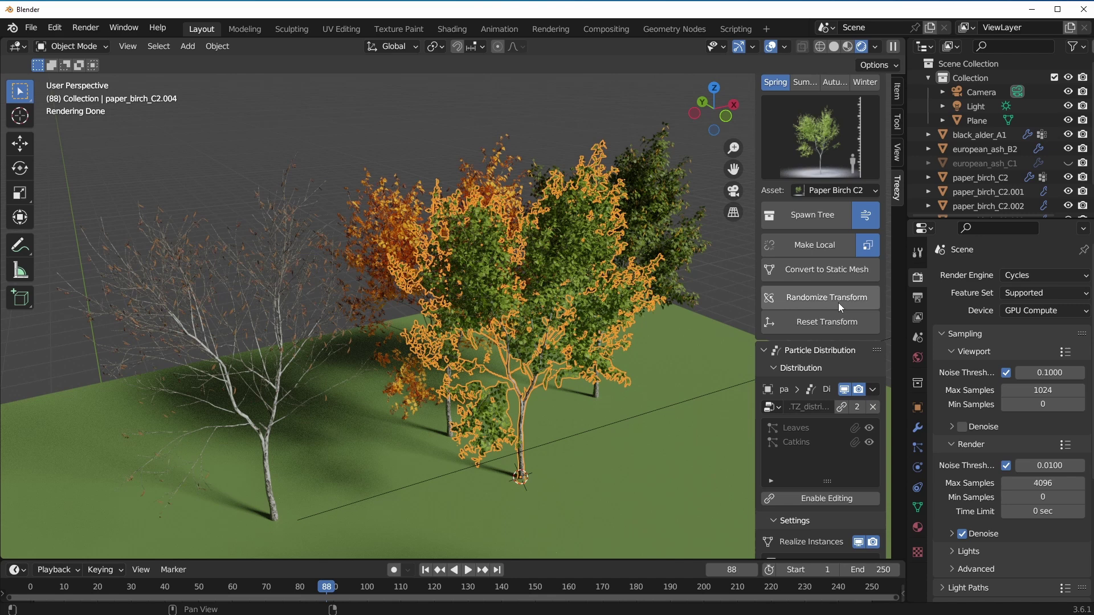
# Randomize the spring paper birch's transform, reset it and randomize it again.
pyautogui.click(853, 298)
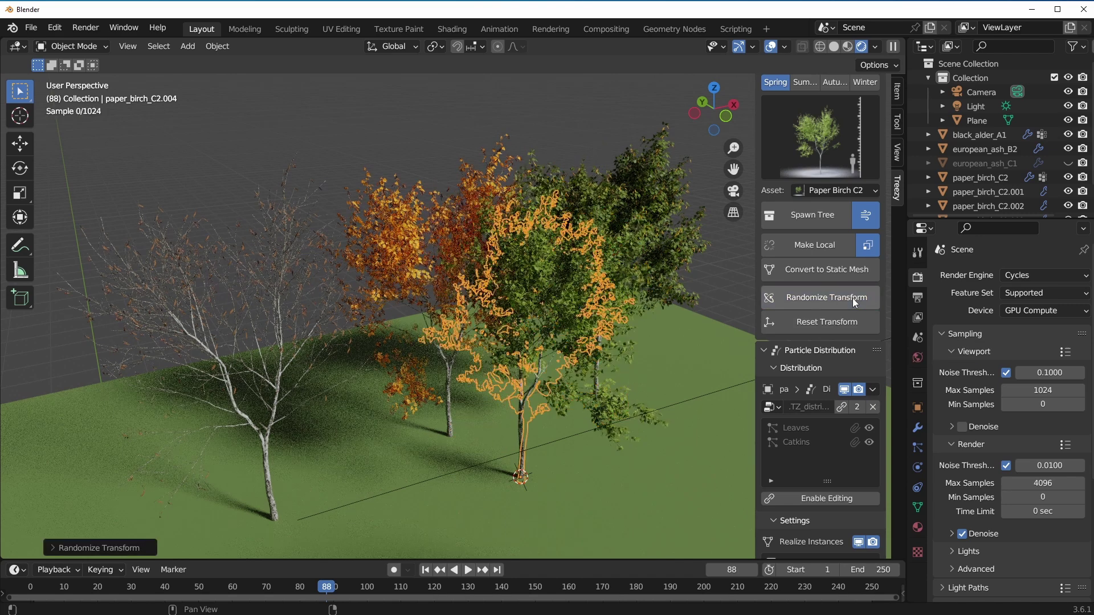
pyautogui.click(848, 319)
pyautogui.click(850, 305)
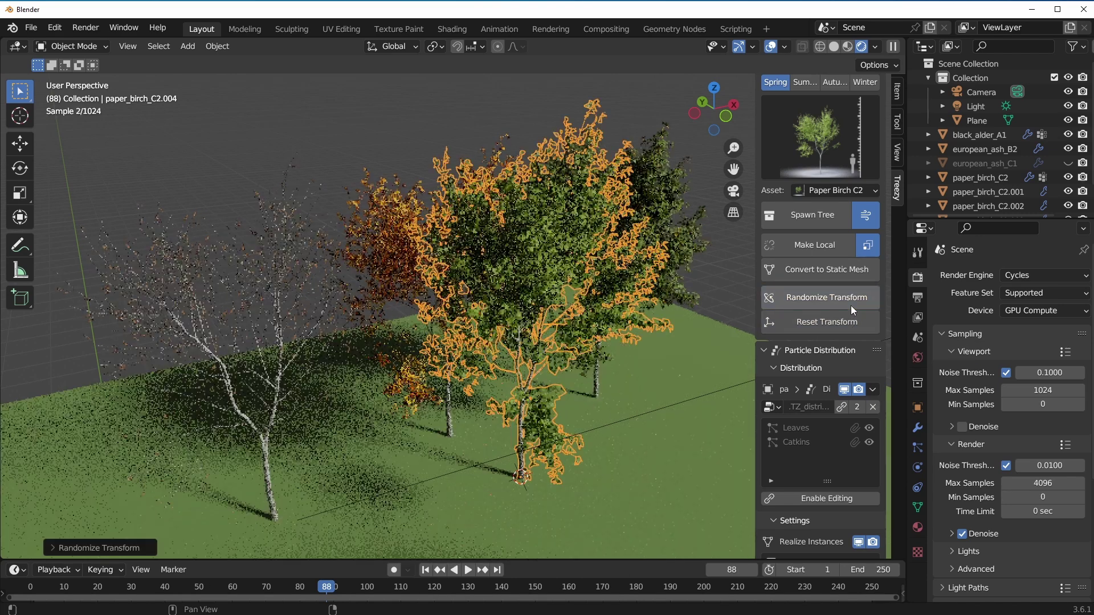